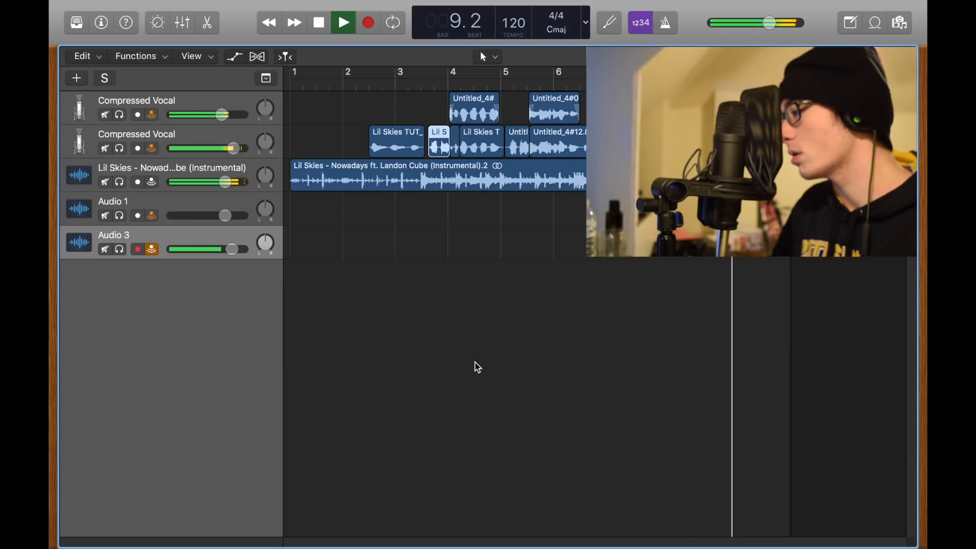
# Stop playback and check the available Sound Library download options.
pyautogui.press('space')
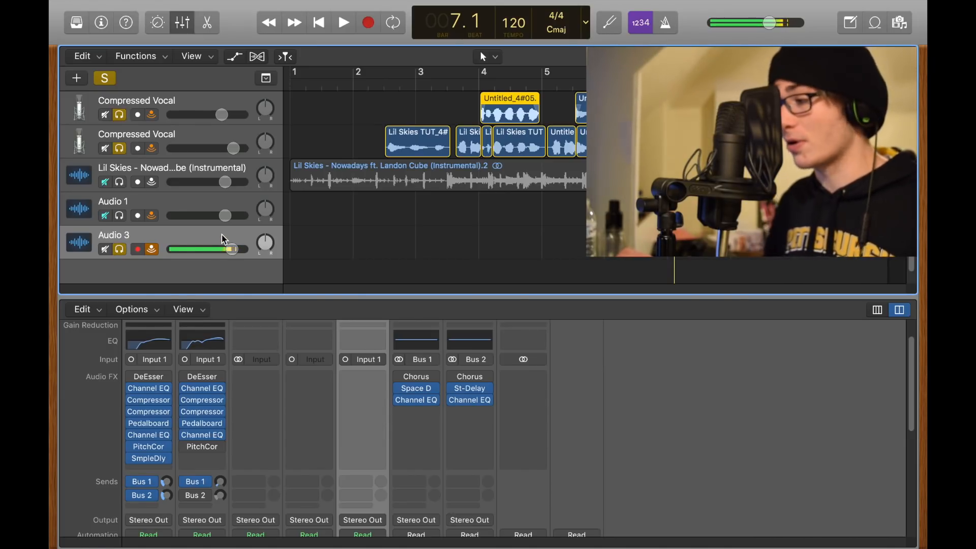
pyautogui.moveTo(227, 5)
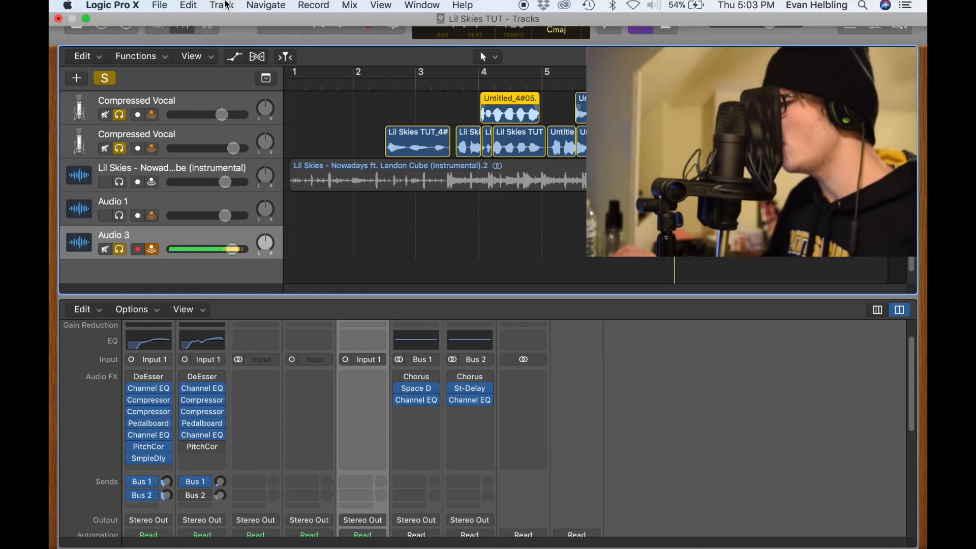
pyautogui.click(128, 11)
pyautogui.moveTo(208, 82)
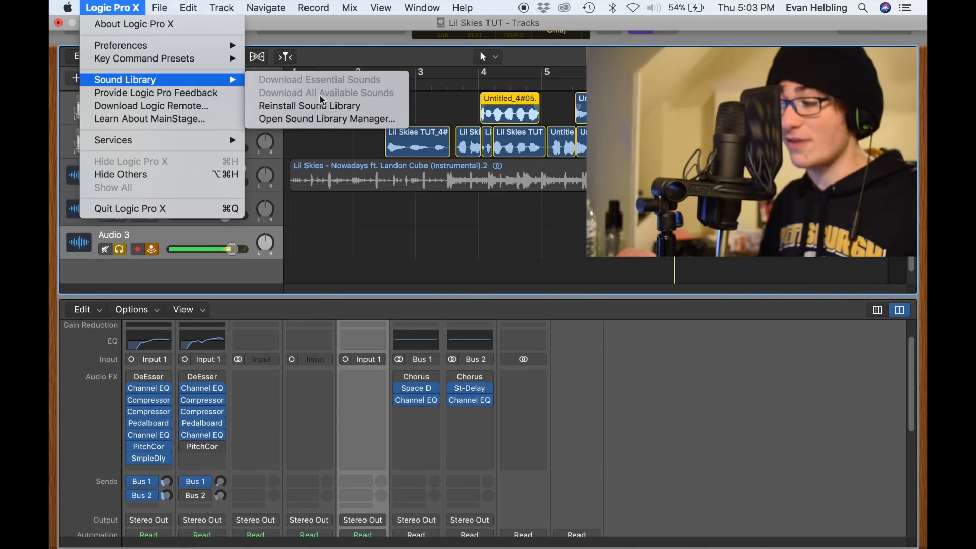
pyautogui.moveTo(293, 91)
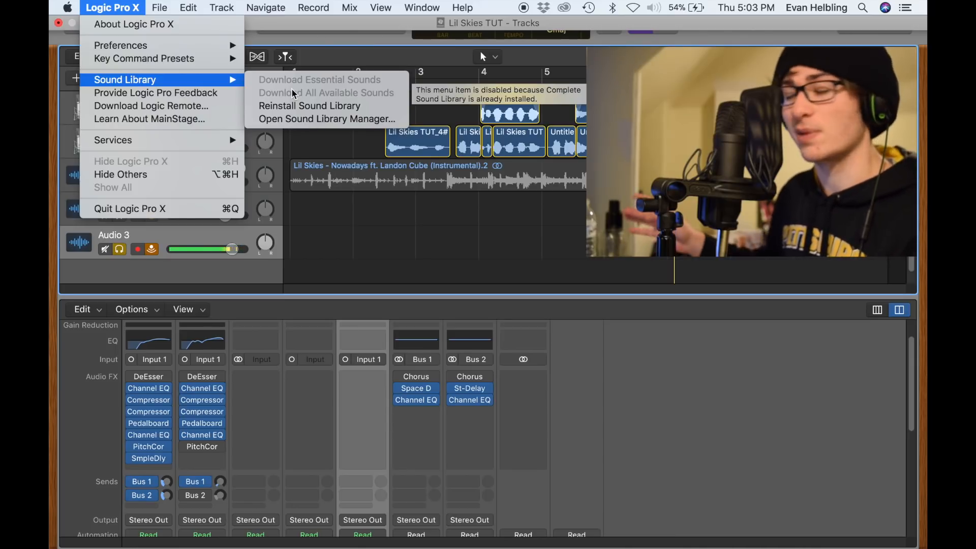
pyautogui.click(301, 192)
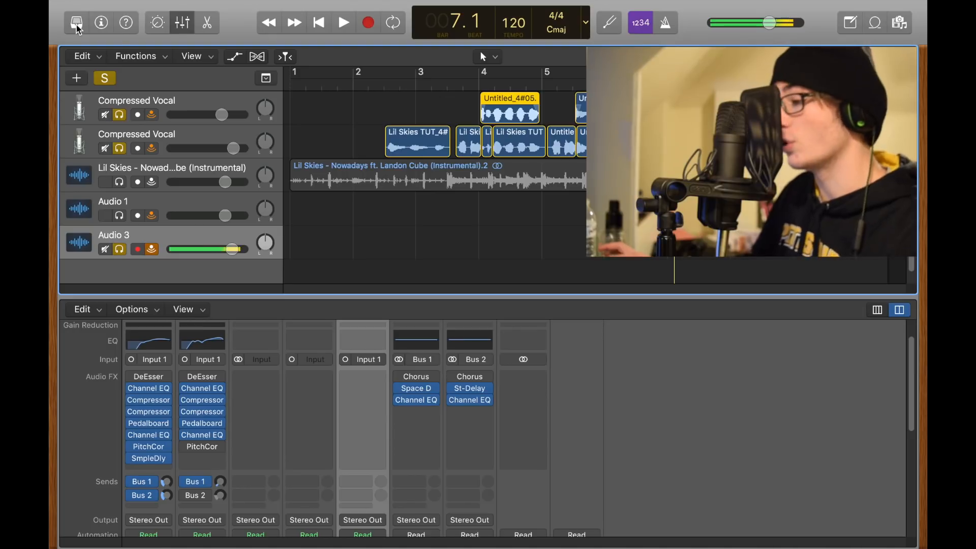
# Show the Library's Voice patches for the Audio 3 track and locate Compressed Vocal.
pyautogui.click(76, 23)
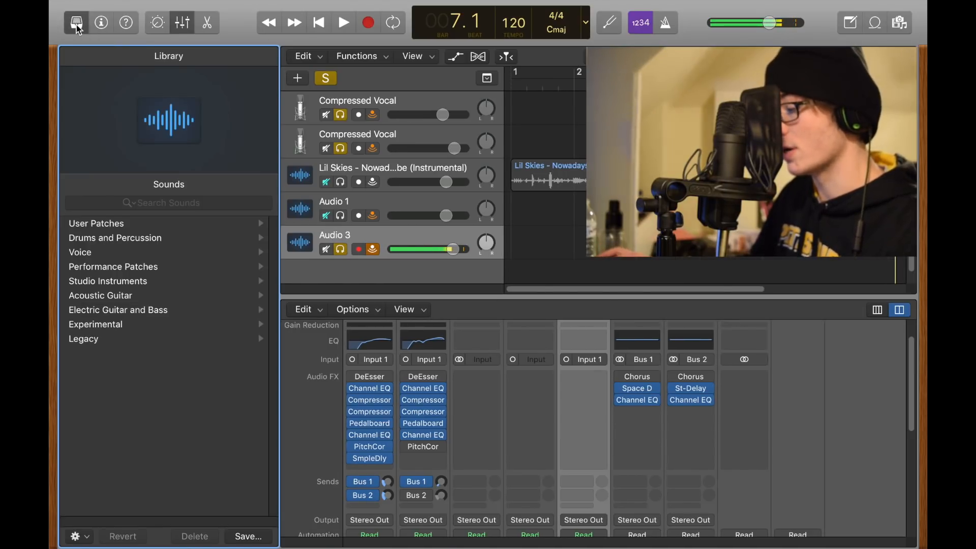
pyautogui.click(75, 253)
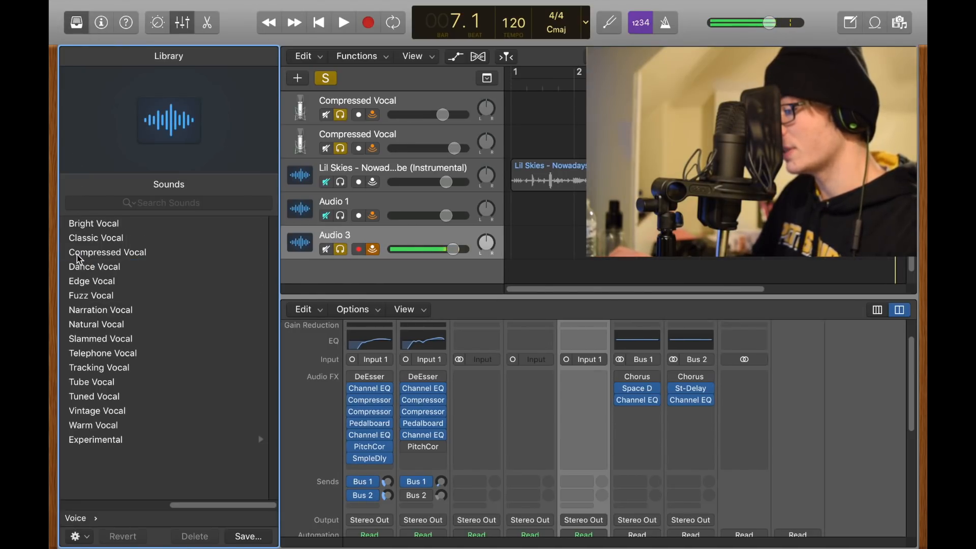
pyautogui.click(96, 254)
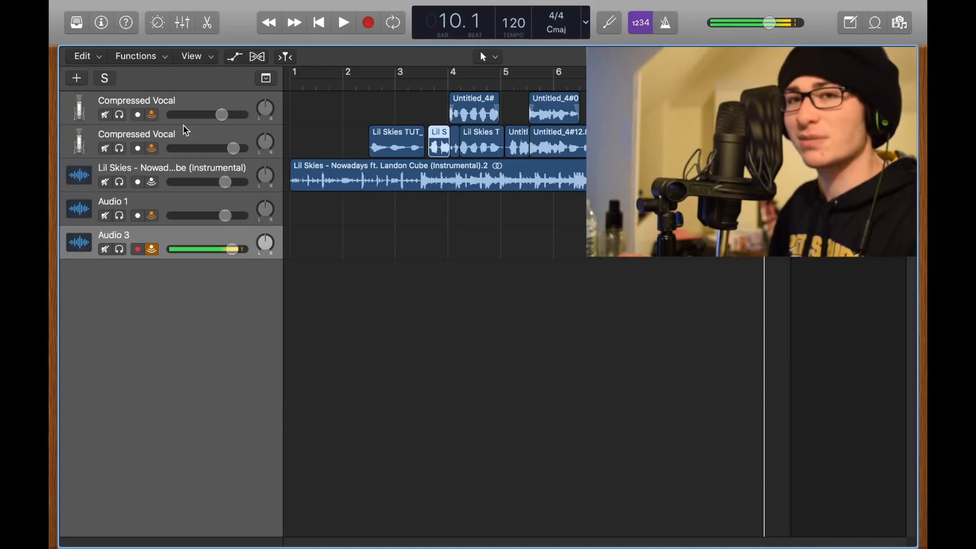
# Solo the second Compressed Vocal track, listen to it from bar 2.3, and turn solo back off.
pyautogui.click(186, 131)
pyautogui.press('s')
pyautogui.click(368, 87)
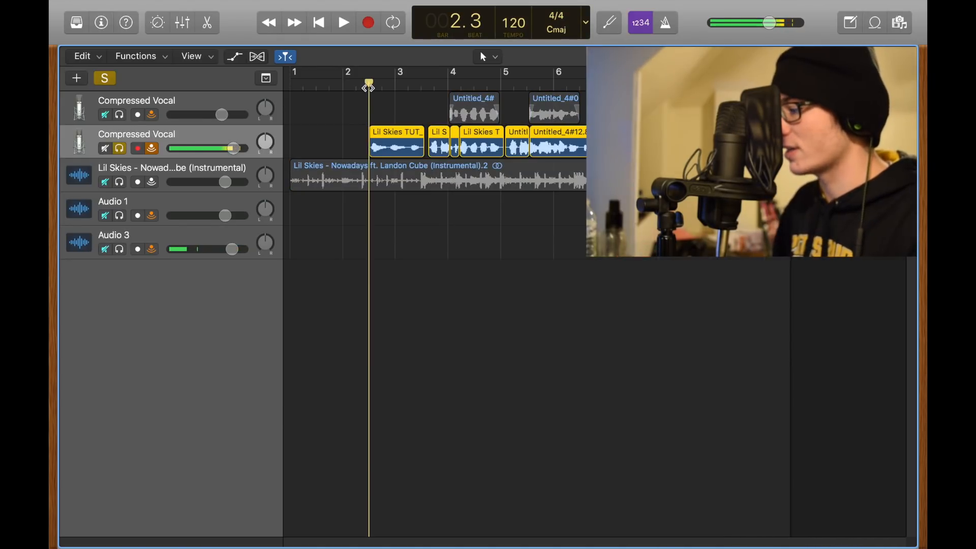
pyautogui.press('space')
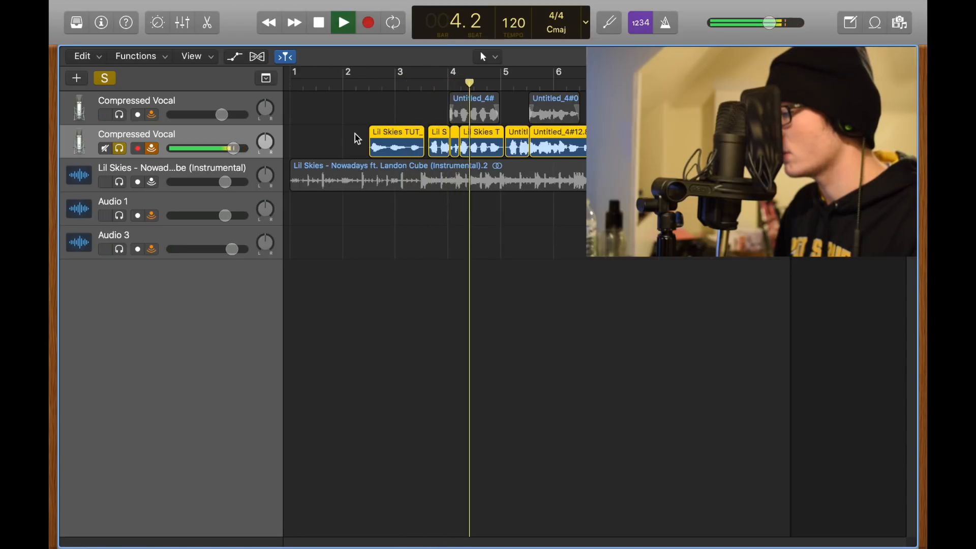
pyautogui.press('space')
pyautogui.press('s')
pyautogui.click(190, 239)
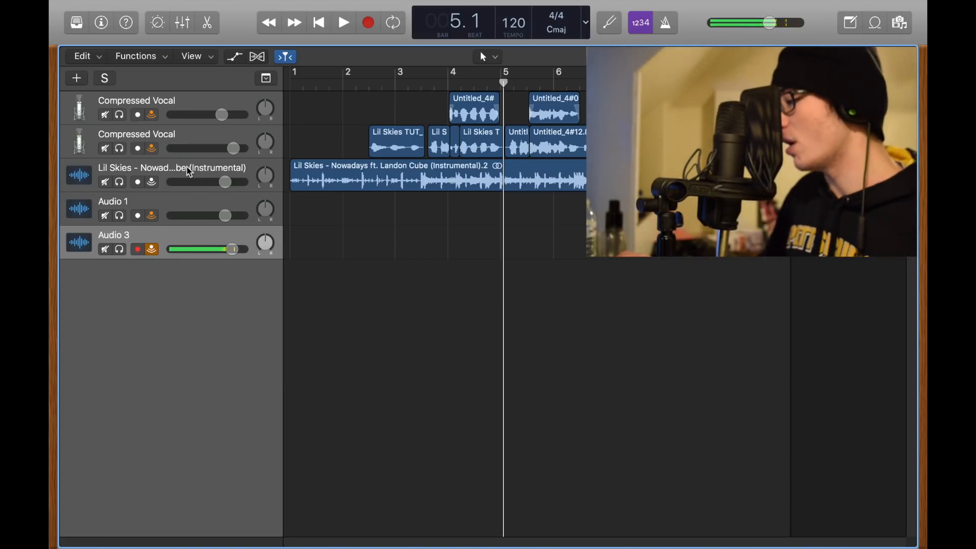
# Show the mixer for the second Compressed Vocal track and examine the curve of its first Channel EQ.
pyautogui.click(190, 147)
pyautogui.click(183, 22)
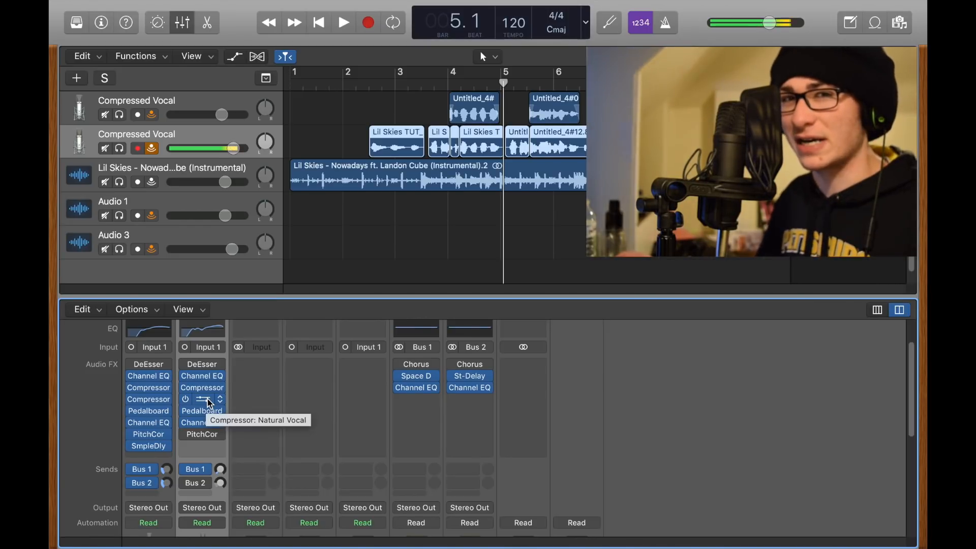
pyautogui.click(206, 379)
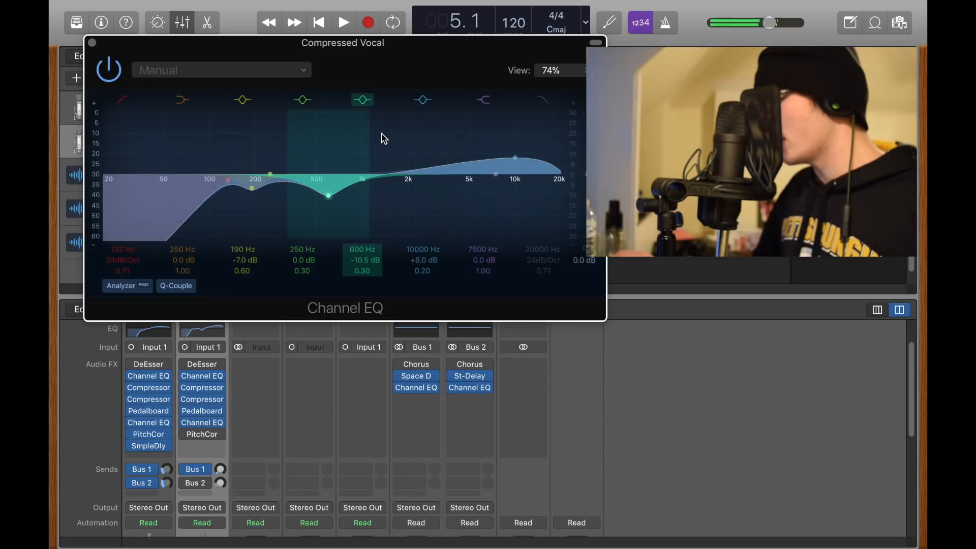
pyautogui.click(92, 43)
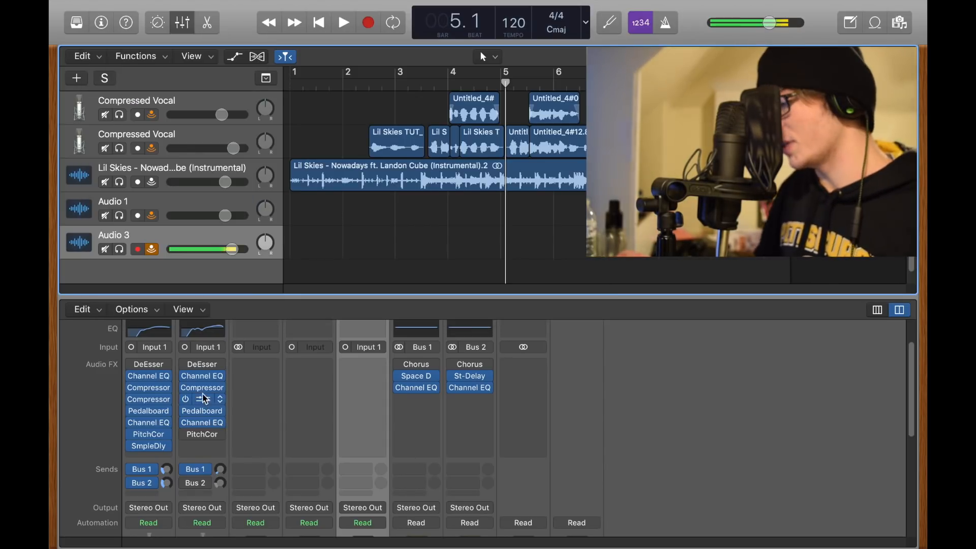
# Load the Natural Vocal preset in the second Compressor of the second Compressed Vocal track and lower its ratio.
pyautogui.click(208, 404)
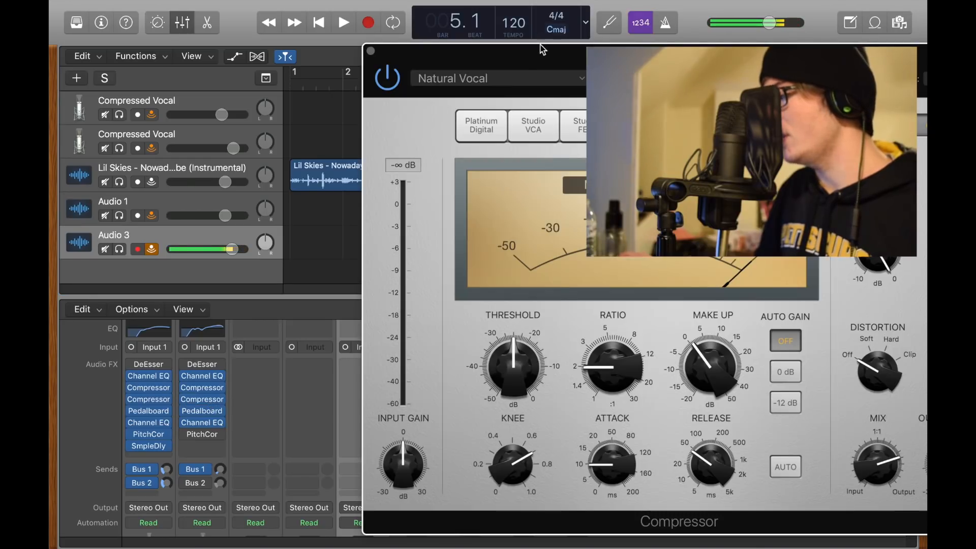
pyautogui.click(539, 78)
pyautogui.moveTo(442, 329)
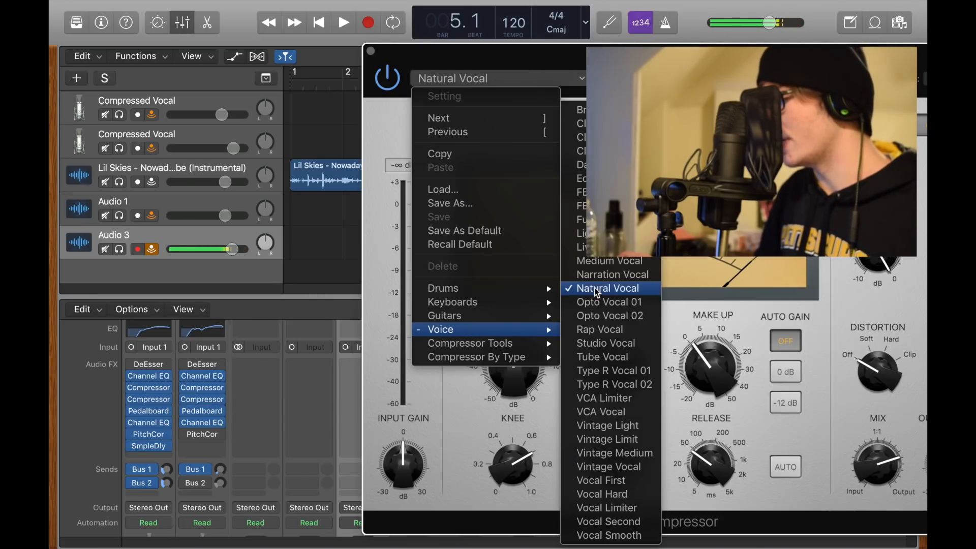
pyautogui.click(623, 288)
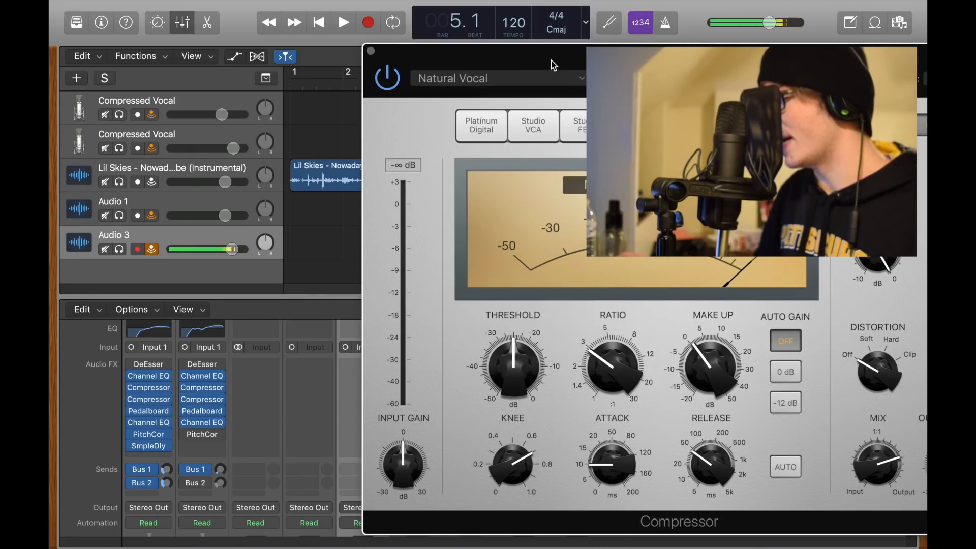
pyautogui.moveTo(539, 60); pyautogui.dragTo(355, 17)
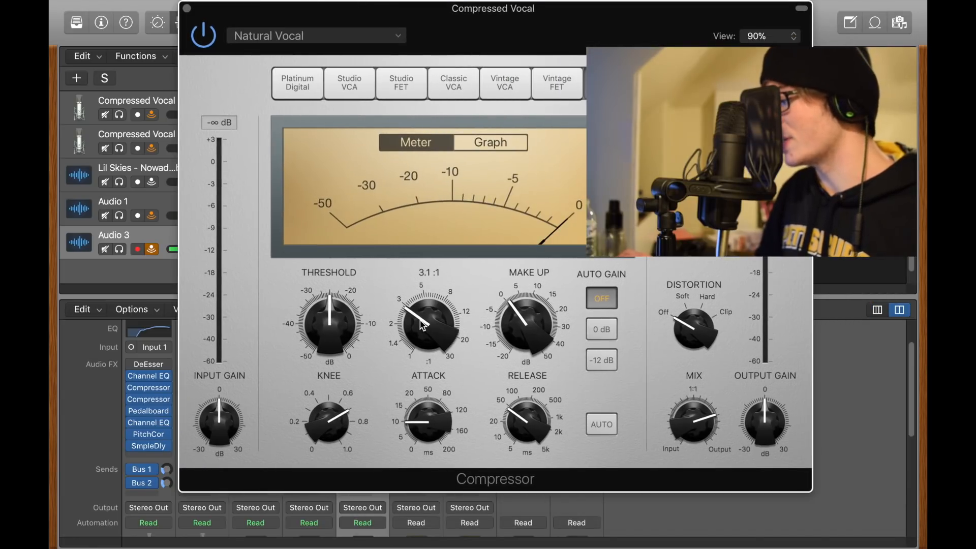
pyautogui.moveTo(422, 325); pyautogui.dragTo(422, 340)
pyautogui.click(187, 8)
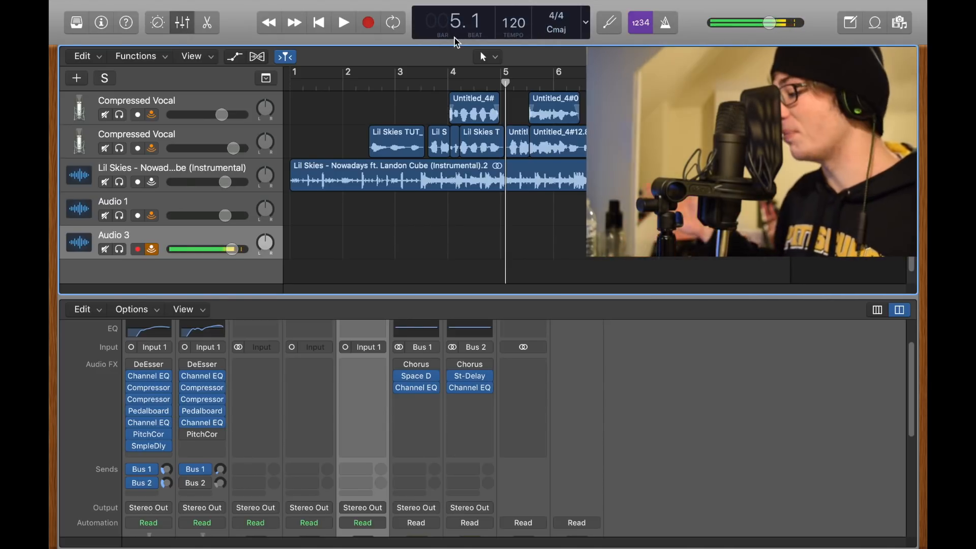
# Examine the Pedalboard, last Channel EQ and Pitch Correction settings on the second Compressed Vocal track.
pyautogui.click(202, 410)
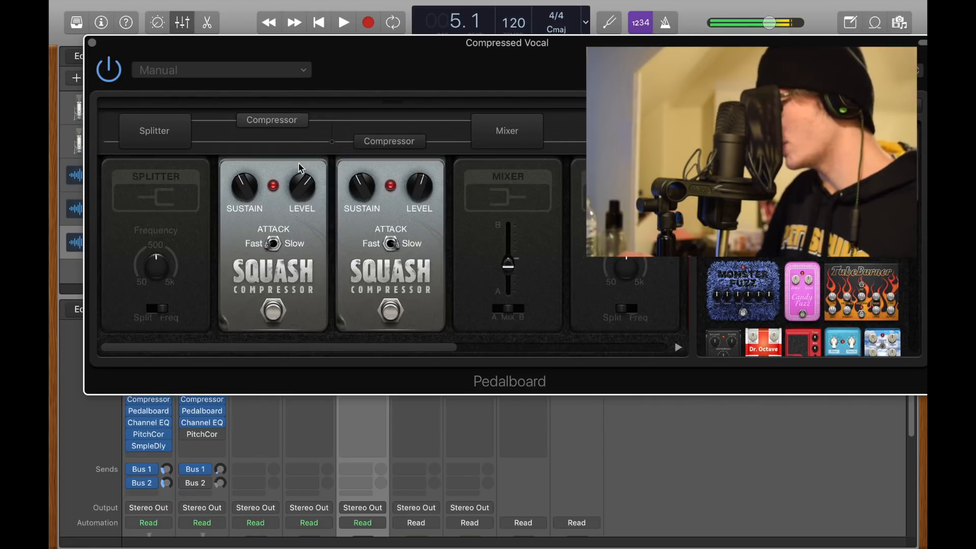
pyautogui.moveTo(310, 190)
pyautogui.moveTo(309, 191); pyautogui.dragTo(308, 192)
pyautogui.click(206, 423)
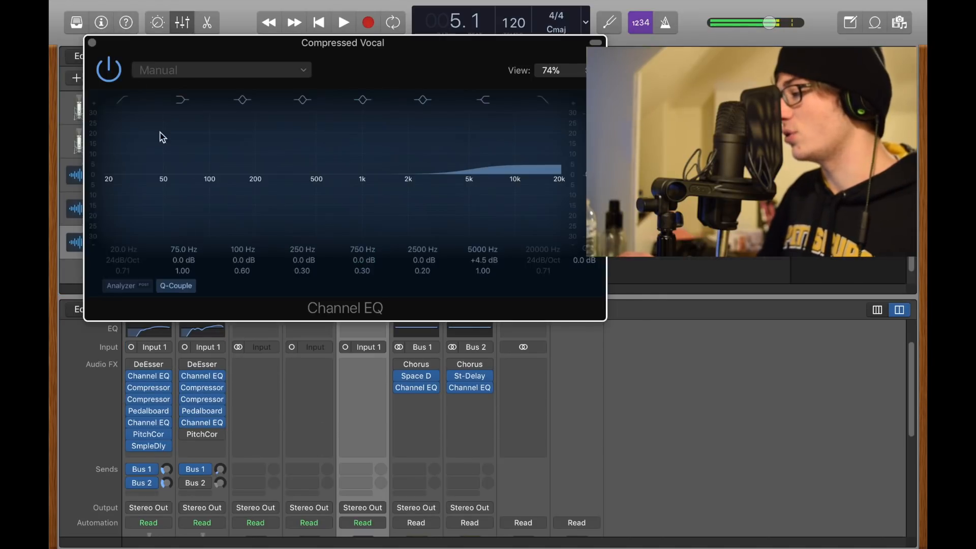
pyautogui.click(202, 434)
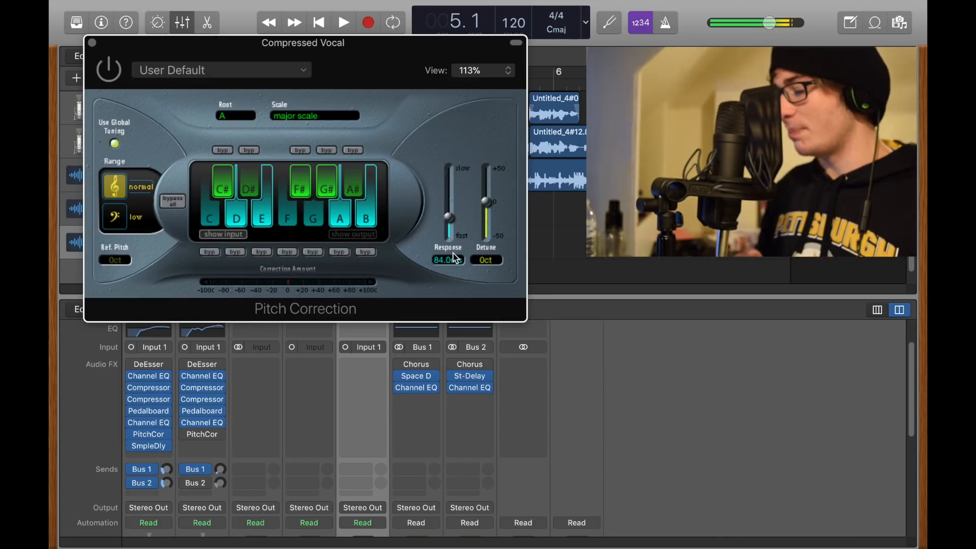
pyautogui.click(92, 43)
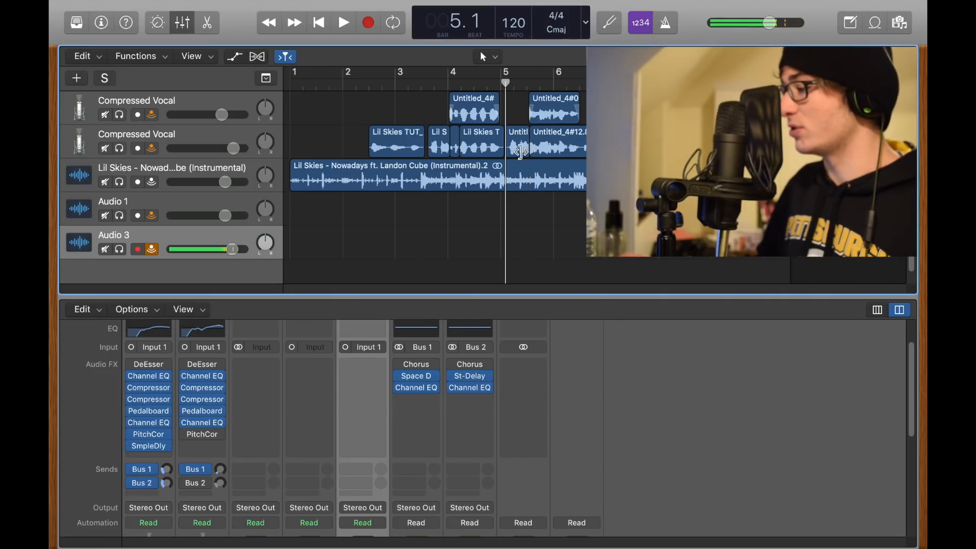
# Open the vocal region Lil Skies TUT_4#14.8 in the audio editor with Flex turned on in Flex Pitch mode.
pyautogui.doubleClick(494, 151)
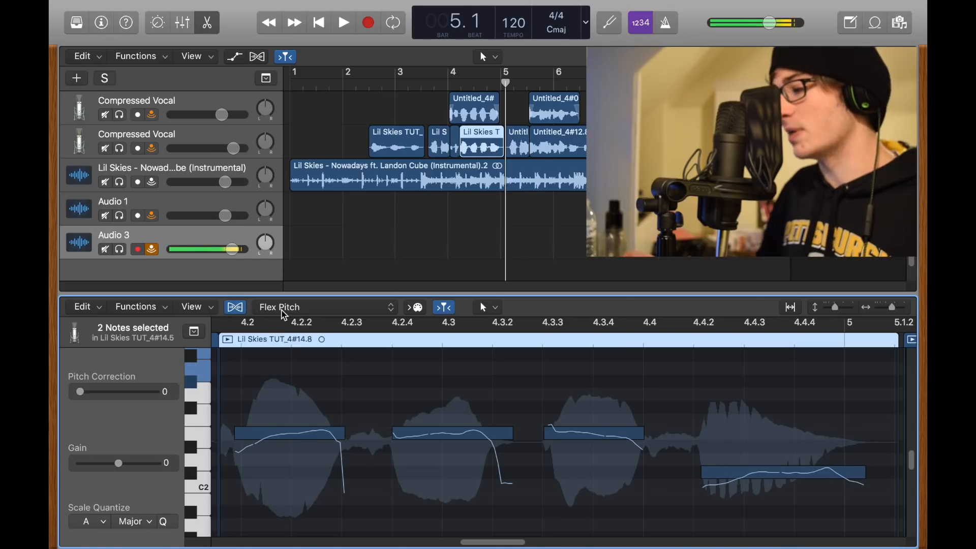
pyautogui.click(235, 307)
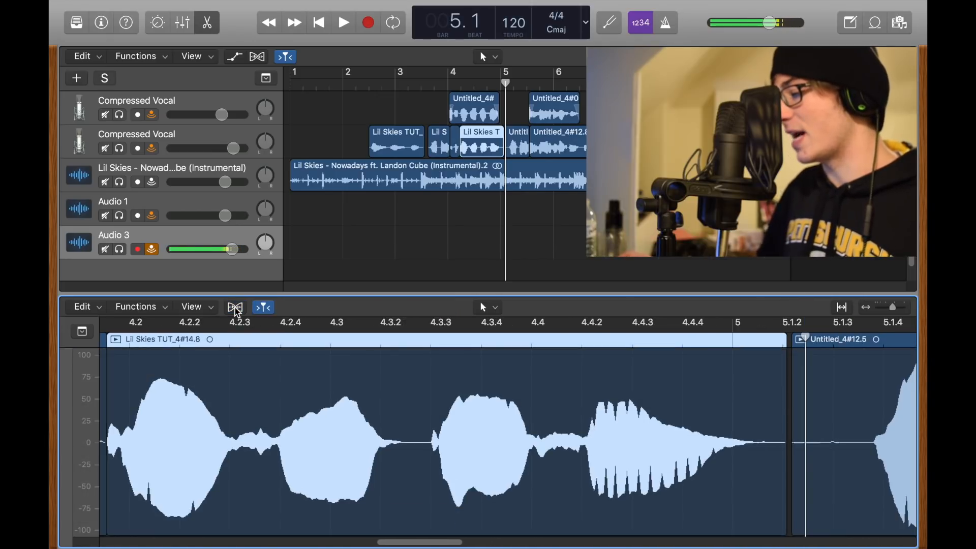
pyautogui.click(236, 308)
pyautogui.click(275, 307)
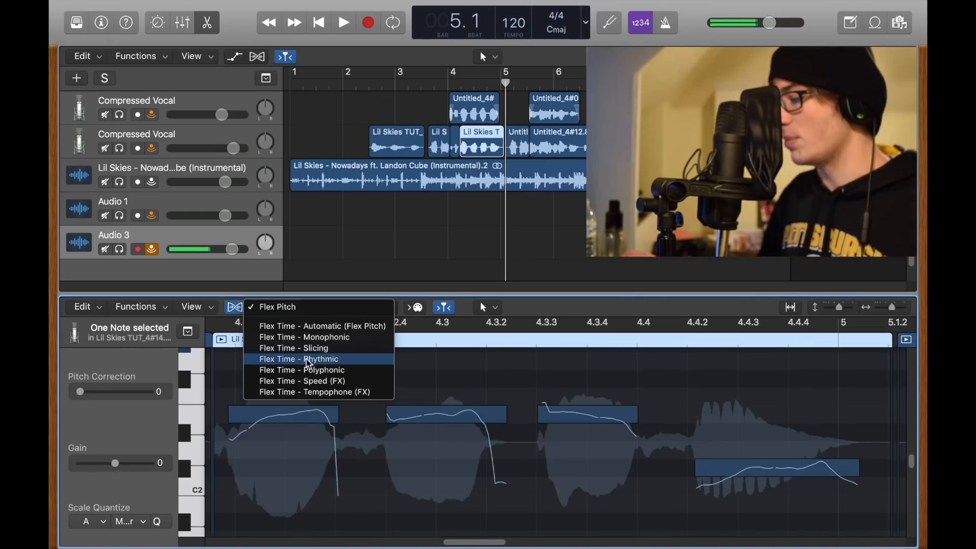
pyautogui.click(280, 309)
# Enlarge the editor, select the first five notes of region Untitled_4#12.8, and set their scale quantize to Off.
pyautogui.scroll(-5, 375, 346)
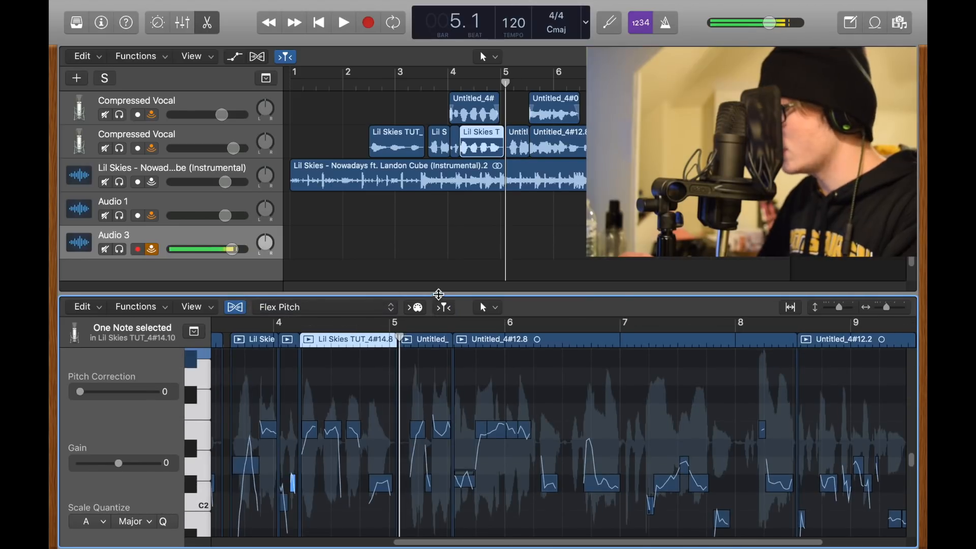
pyautogui.moveTo(439, 295); pyautogui.dragTo(438, 146)
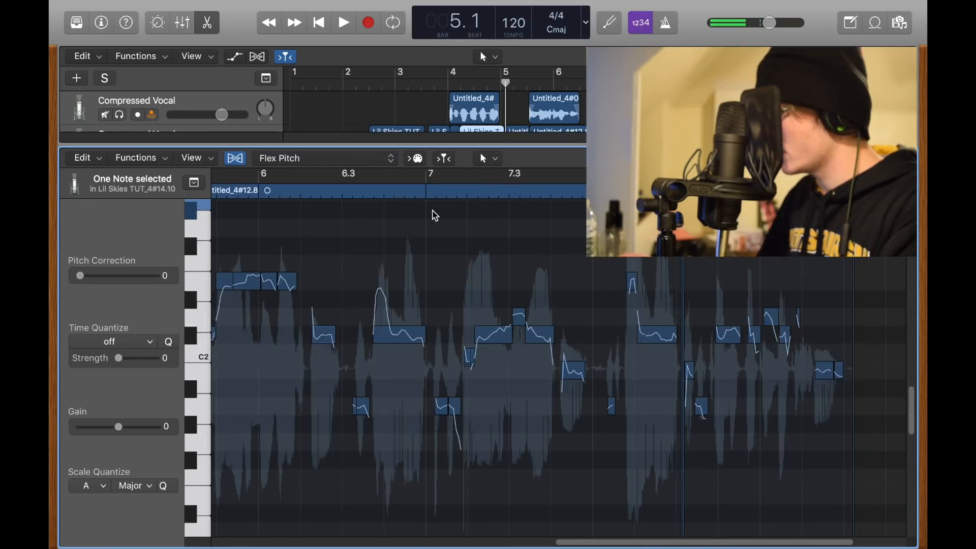
pyautogui.hscroll(-5, 434, 214)
pyautogui.moveTo(423, 384); pyautogui.dragTo(318, 255)
pyautogui.click(92, 487)
pyautogui.click(134, 225)
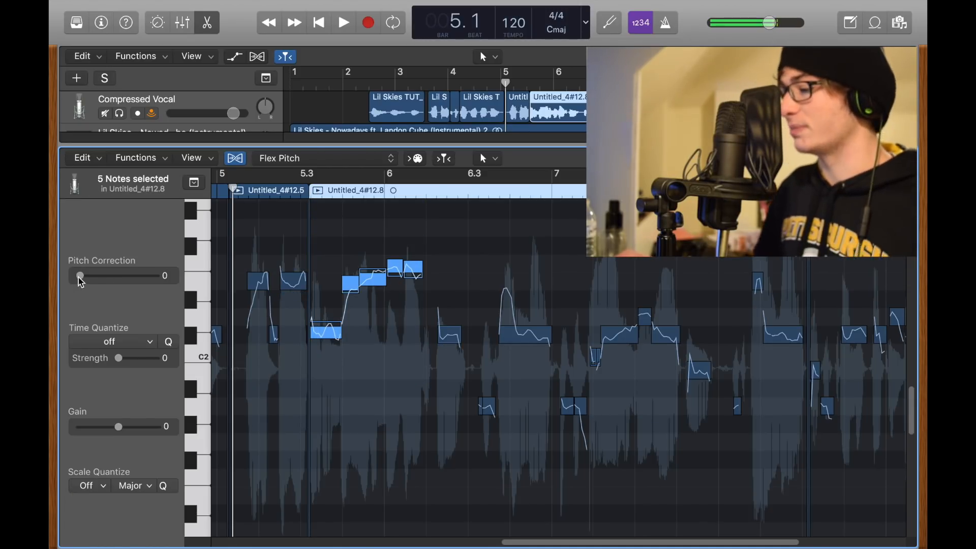
# Solo the vocal track and listen to the five selected notes without scale quantize.
pyautogui.press('s')
pyautogui.press('space')
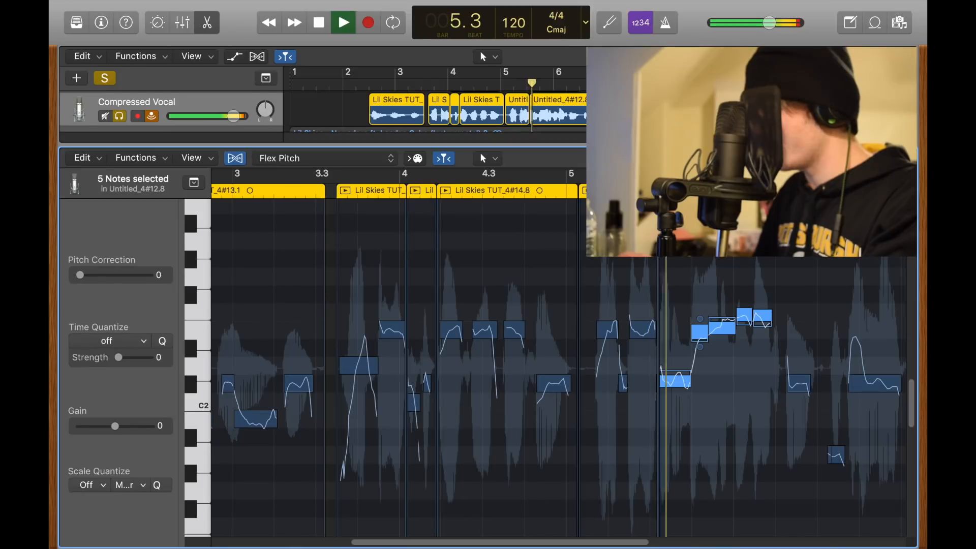
pyautogui.press('space')
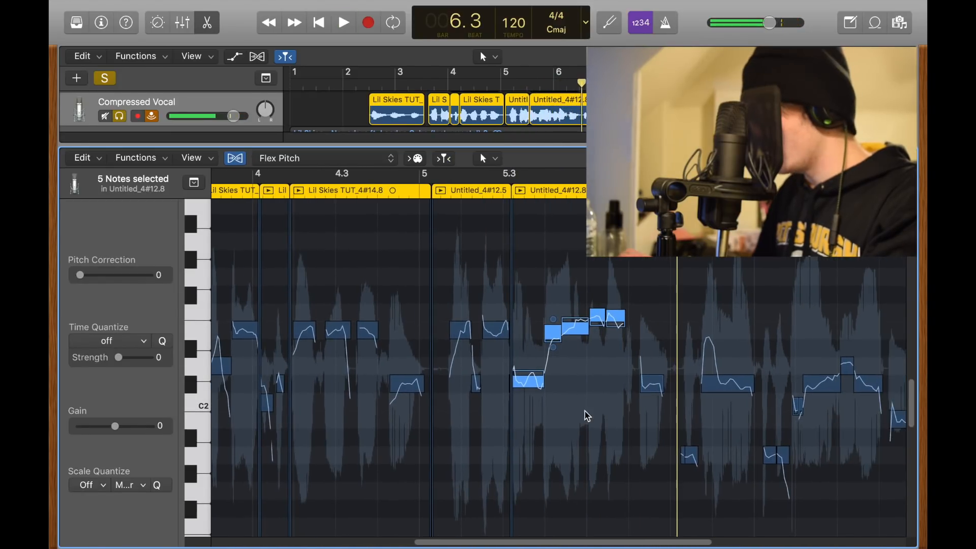
# Set the selected notes' scale quantize root to A and pitch correction to 100, and listen to the phrase.
pyautogui.click(95, 487)
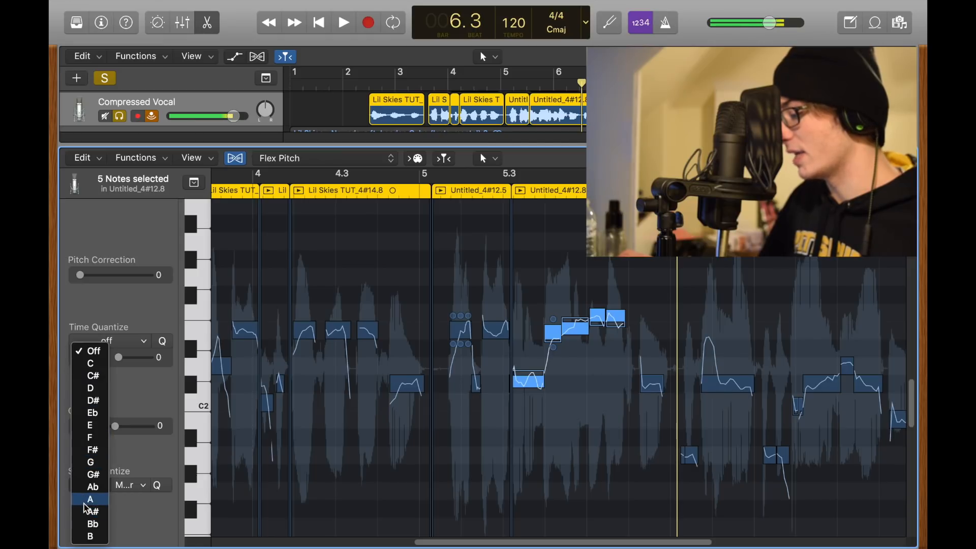
pyautogui.click(85, 503)
pyautogui.moveTo(81, 275); pyautogui.dragTo(213, 283)
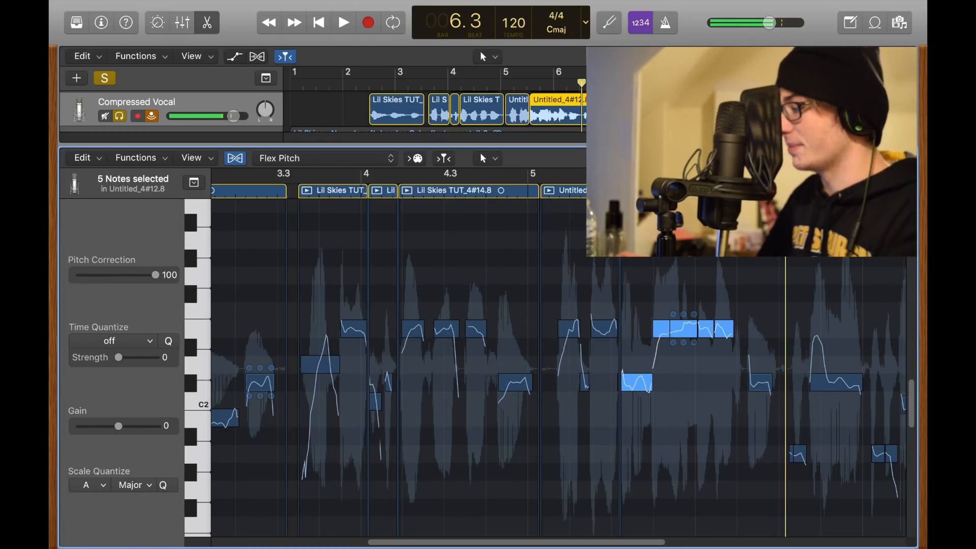
pyautogui.hotkey('shift', 'space')
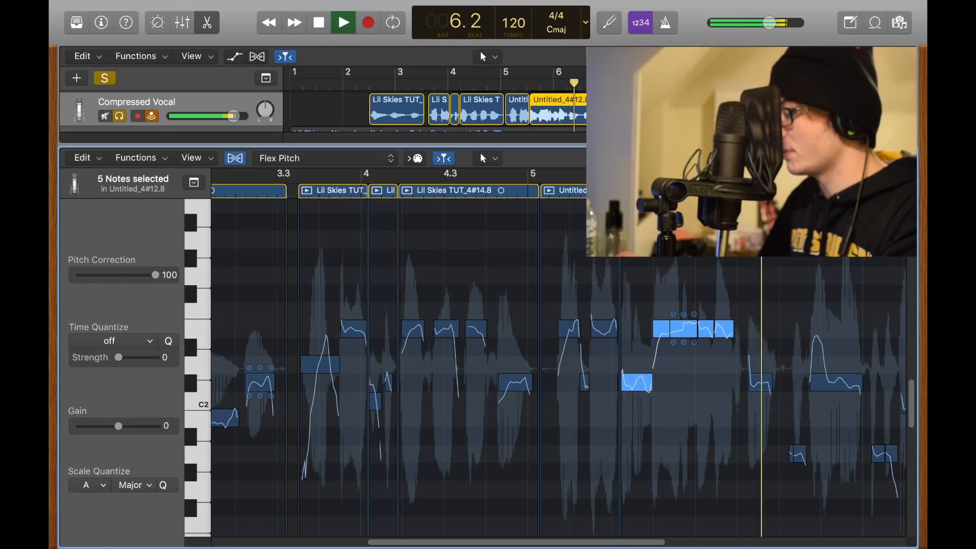
pyautogui.press('space')
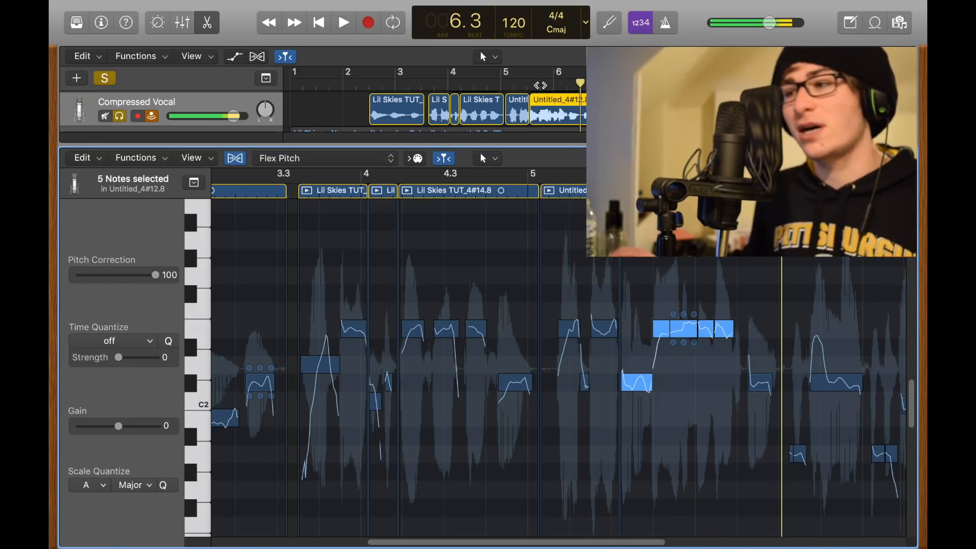
# Show the mixer and choose the 02.6s Vocal Plate preset from the large-space plate reverbs in Bus 1's Space Designer.
pyautogui.click(310, 101)
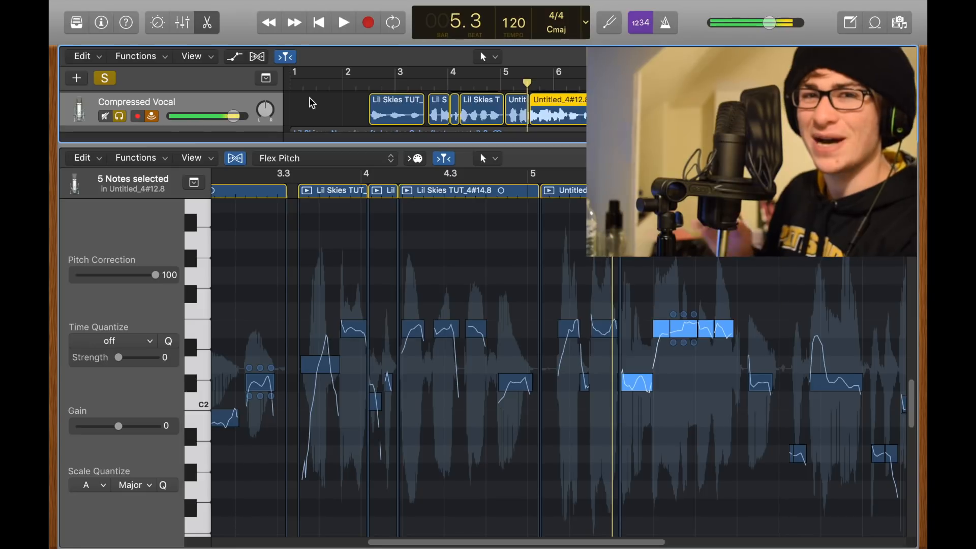
pyautogui.press('x')
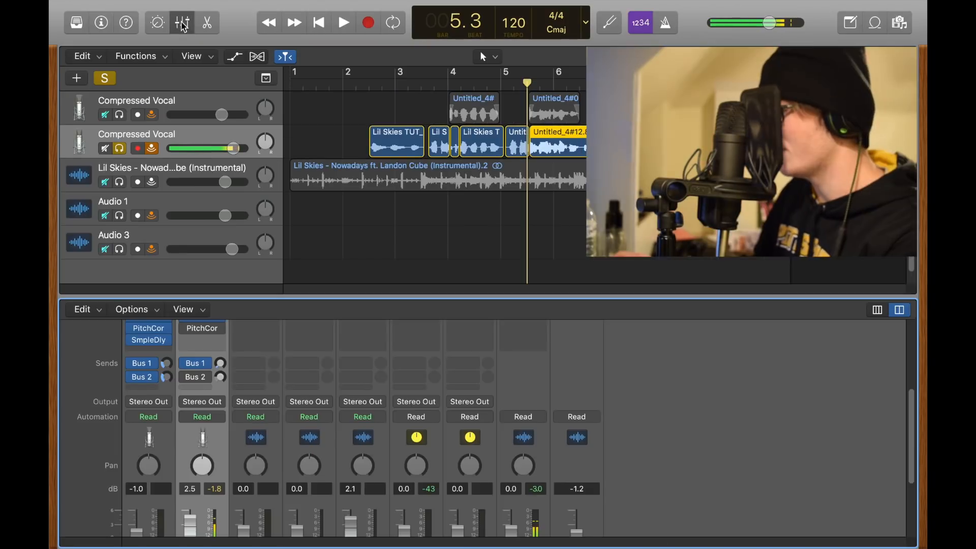
pyautogui.scroll(5, 225, 425)
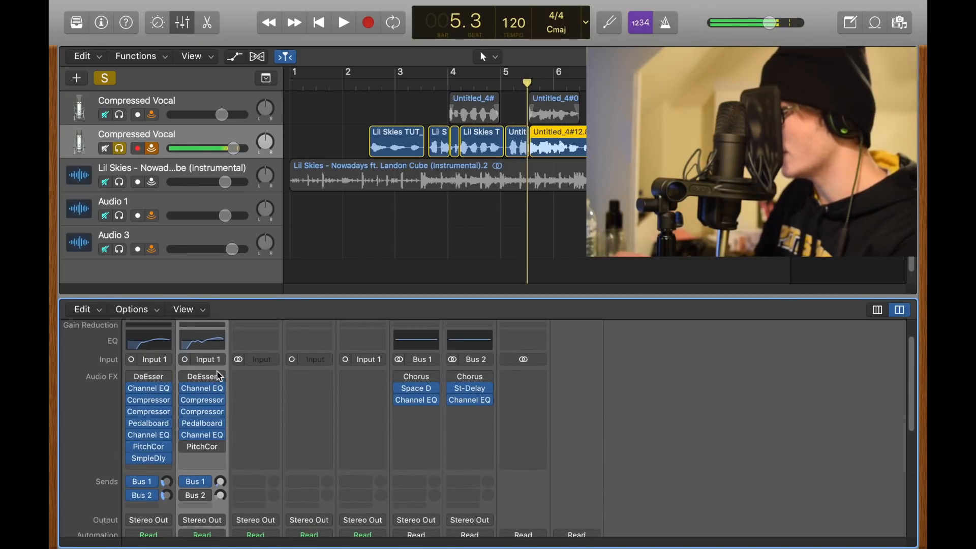
pyautogui.click(420, 391)
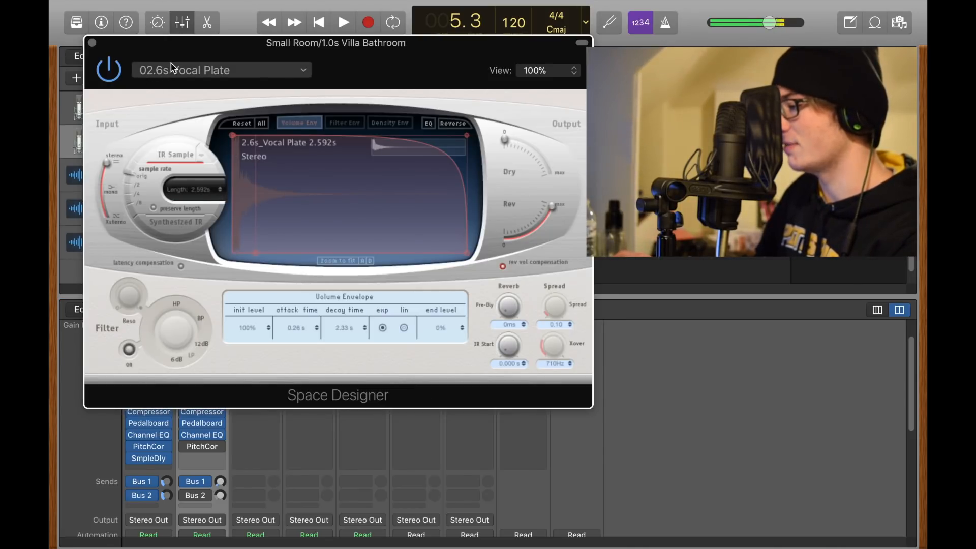
pyautogui.click(301, 67)
pyautogui.moveTo(203, 302)
pyautogui.moveTo(318, 329)
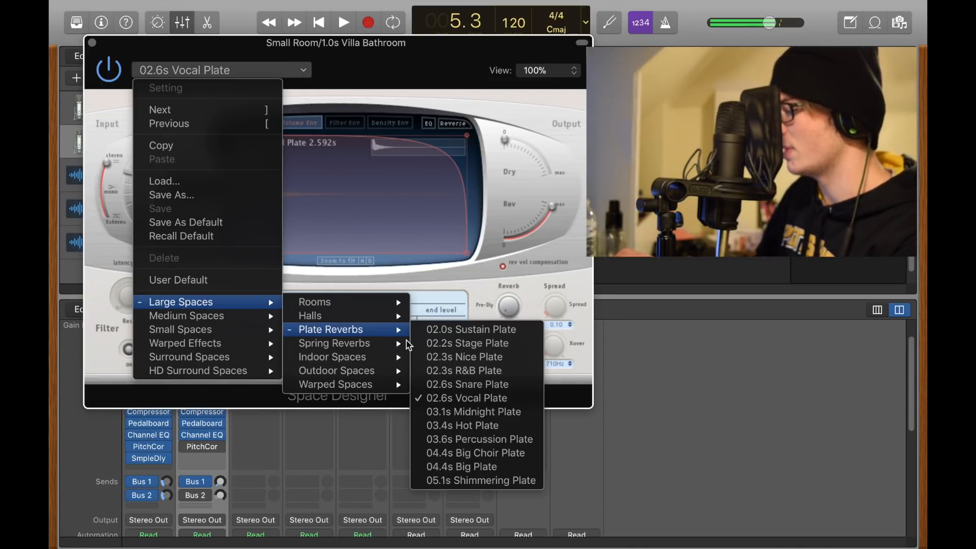
pyautogui.click(494, 402)
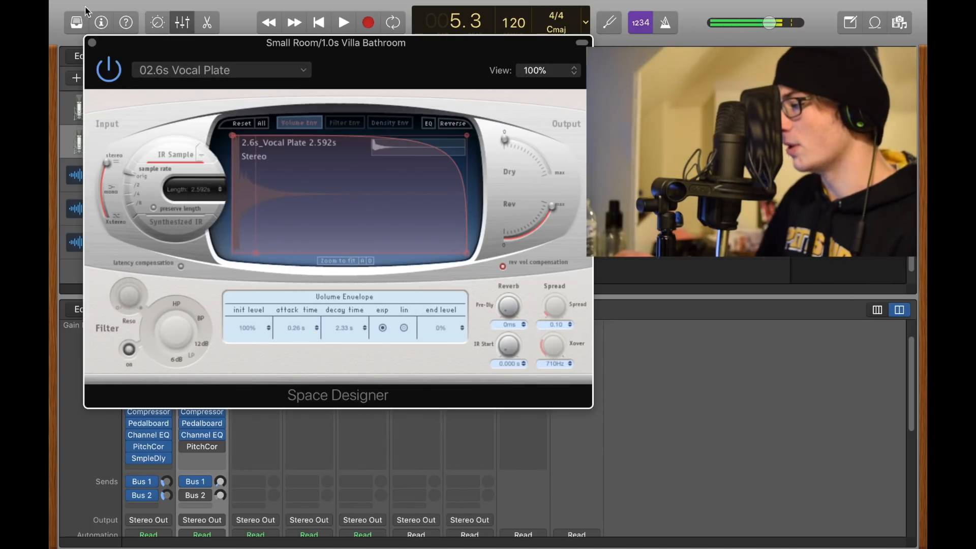
pyautogui.click(92, 43)
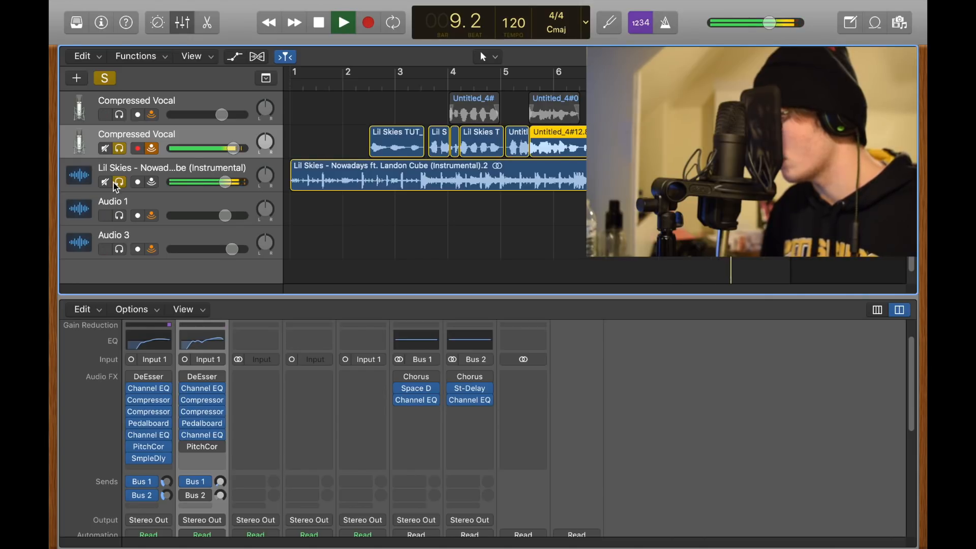
# Stop playback, solo the upper Compressed Vocal track as well, and play the mix from the first lead vocal region at 2.3.
pyautogui.press('space')
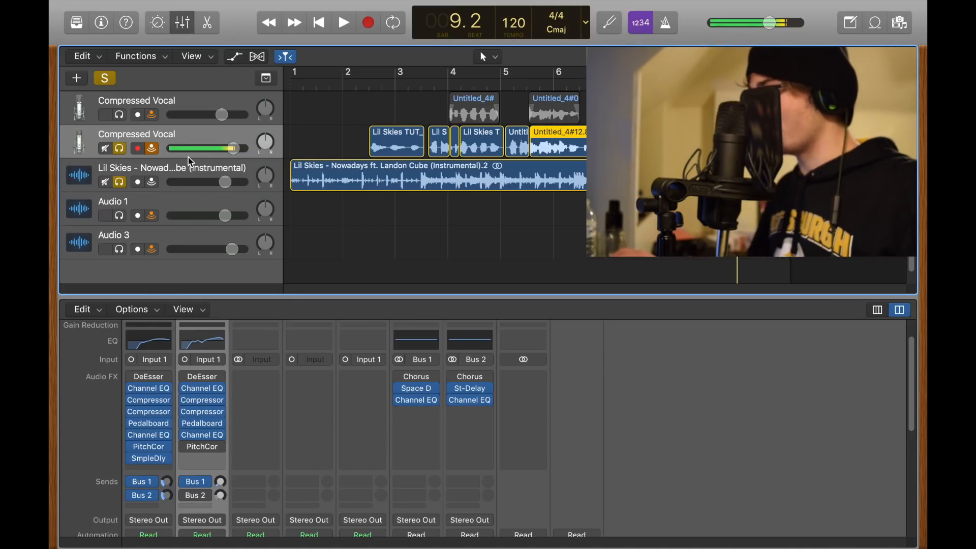
pyautogui.click(447, 86)
pyautogui.click(119, 115)
pyautogui.click(408, 85)
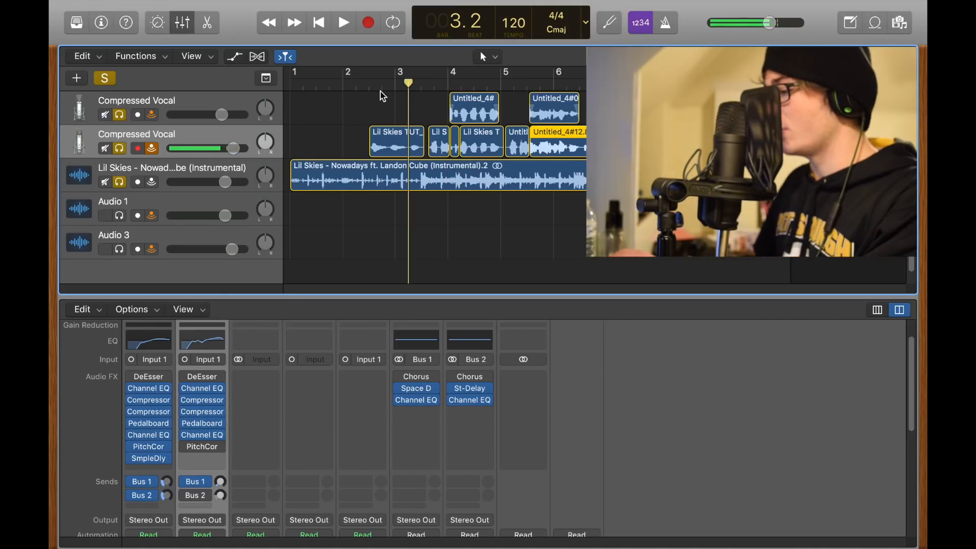
pyautogui.click(370, 86)
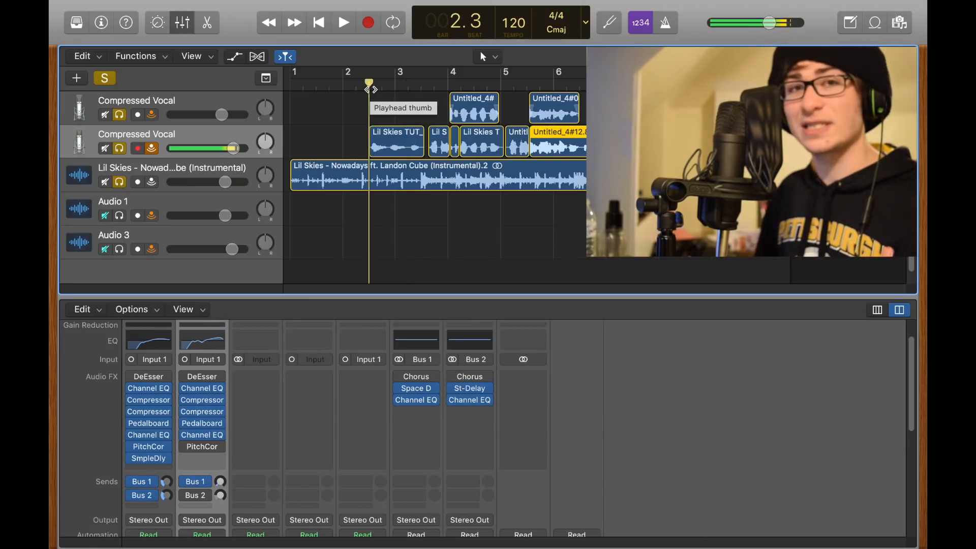
pyautogui.press('space')
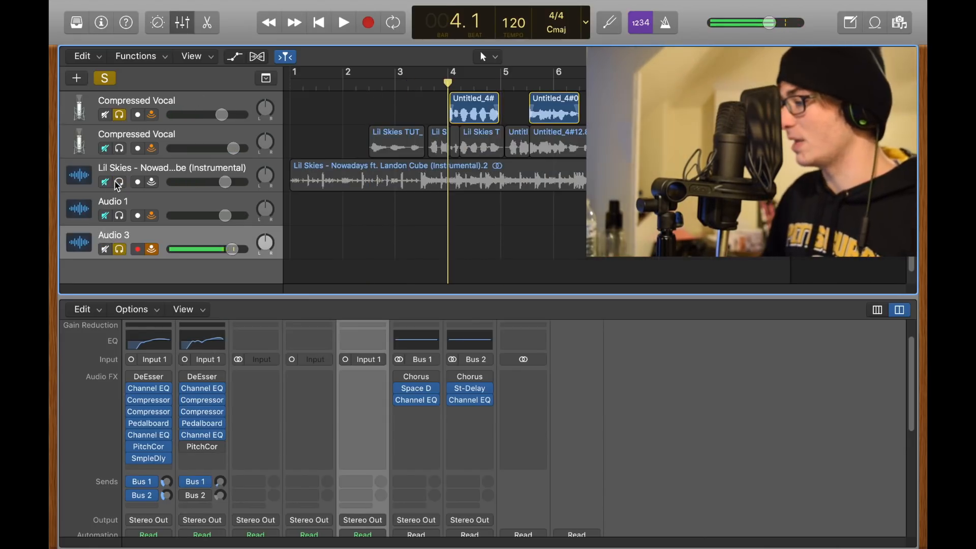
# Solo the instrumental with the upper Compressed Vocal track, listen from 3.2, and return the playhead to bar 4.
pyautogui.click(120, 182)
pyautogui.click(409, 87)
pyautogui.press('space')
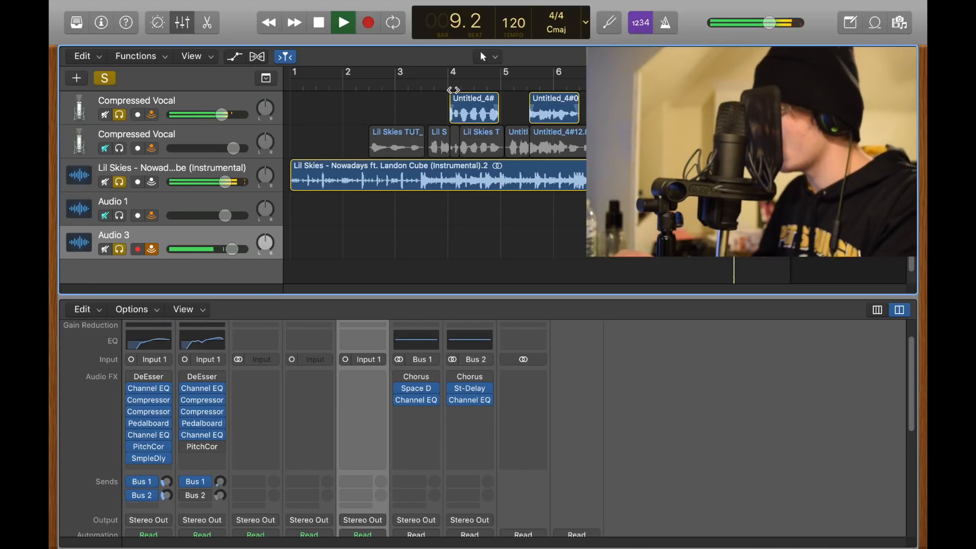
pyautogui.press('space')
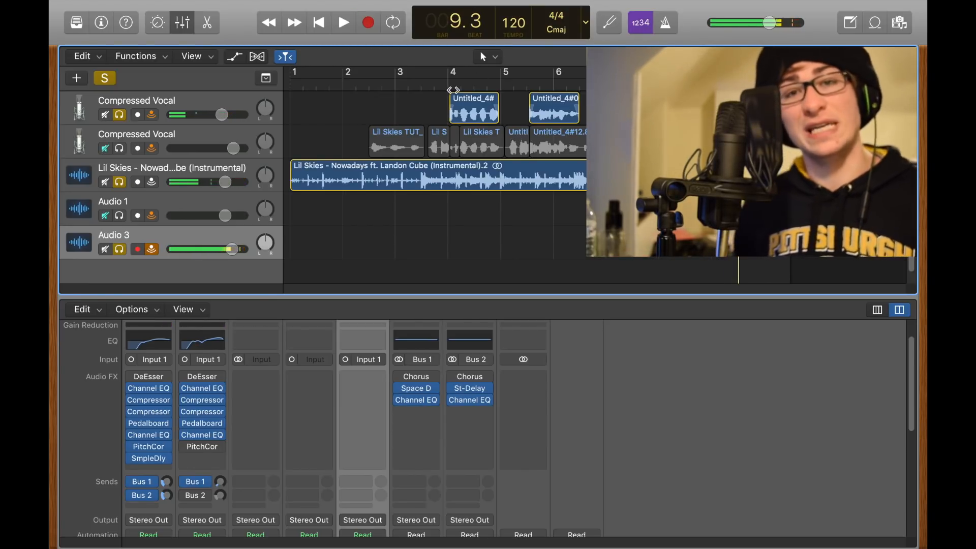
pyautogui.click(453, 90)
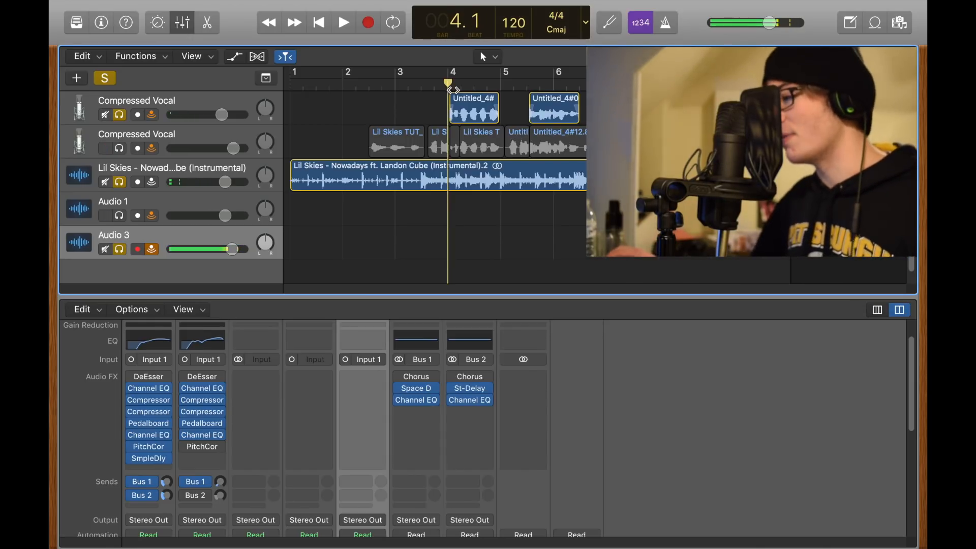
# Review the Channel EQ, Pedalboard, second Channel EQ and Pitch Correction settings on the upper Compressed Vocal channel.
pyautogui.click(193, 99)
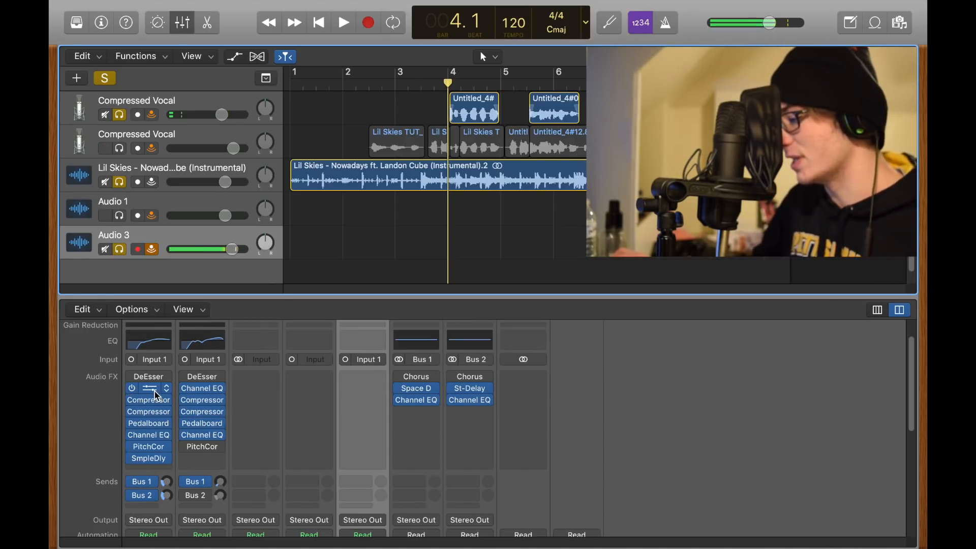
pyautogui.click(155, 394)
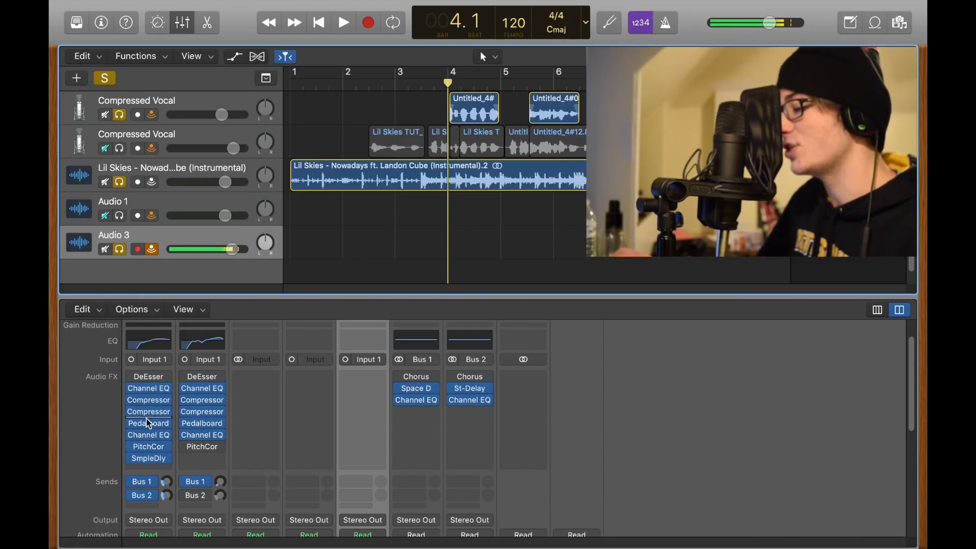
pyautogui.click(150, 426)
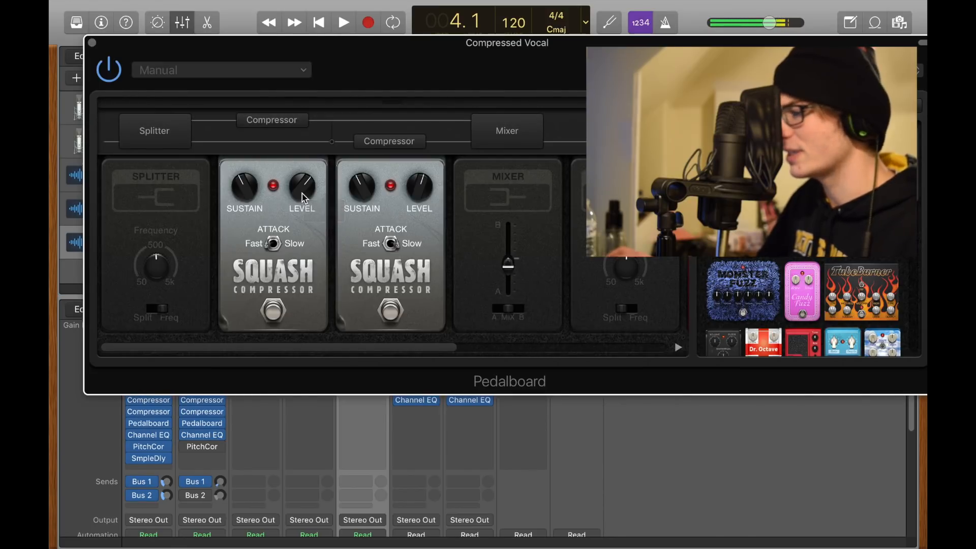
pyautogui.click(90, 42)
pyautogui.click(150, 435)
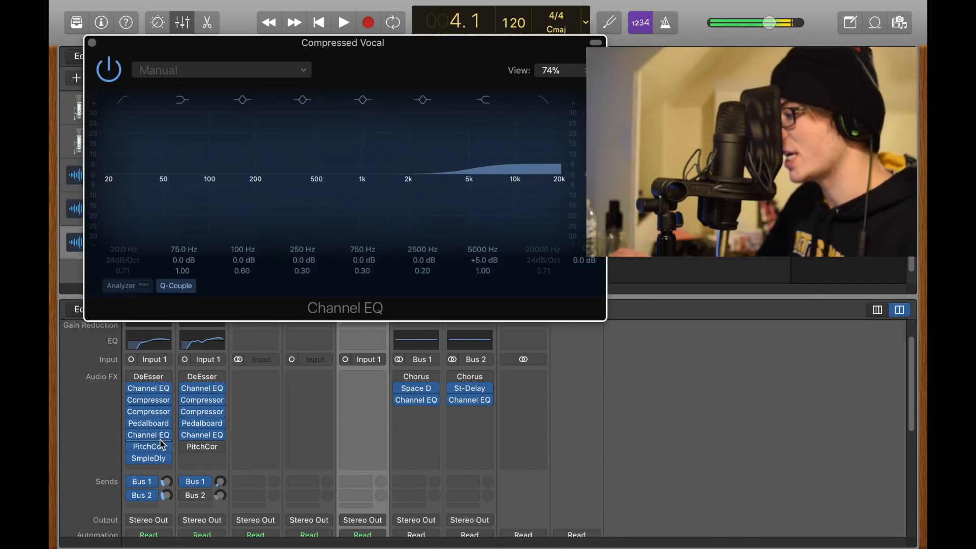
pyautogui.click(92, 43)
pyautogui.click(149, 447)
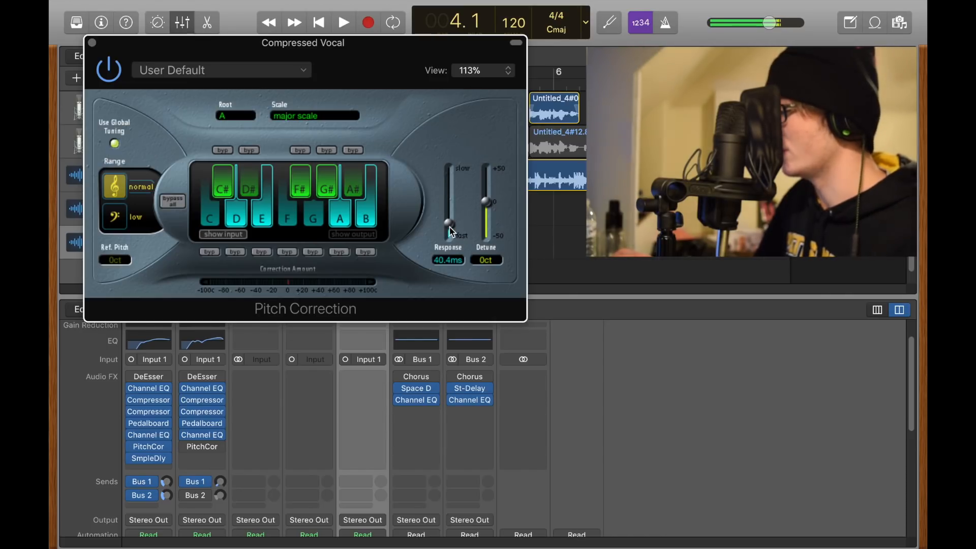
pyautogui.click(92, 44)
# Open the upper Compressed Vocal channel's last effect and choose the Sample Delay plug-in from the delay effects for that slot.
pyautogui.click(150, 462)
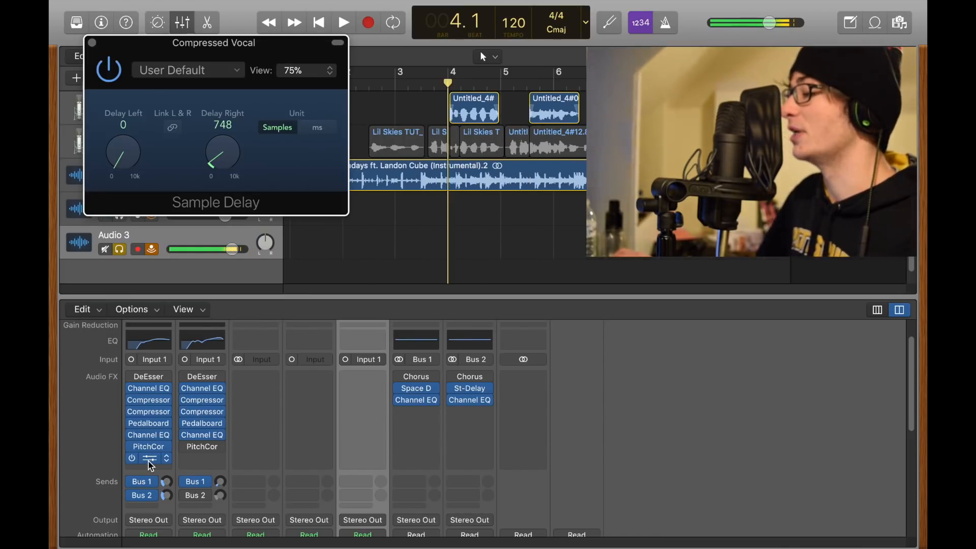
pyautogui.click(167, 458)
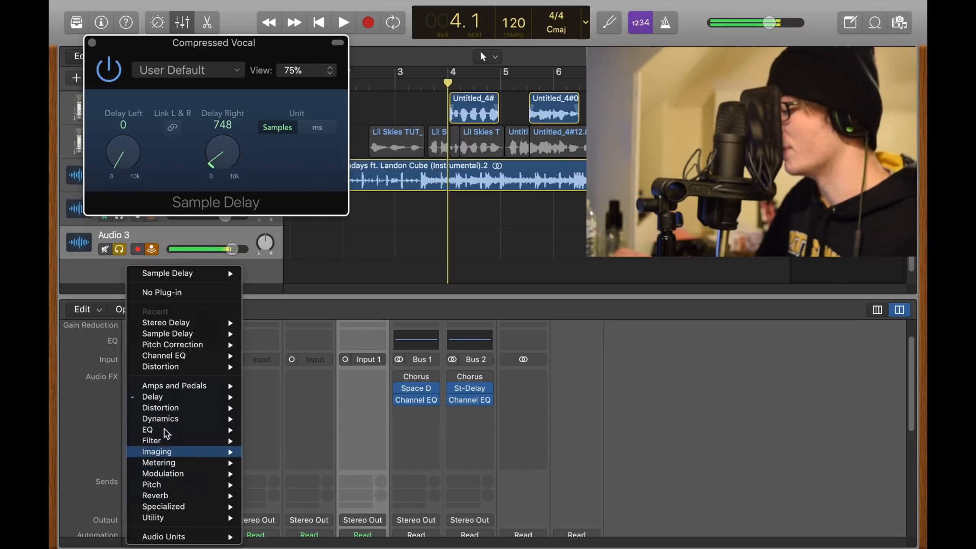
pyautogui.moveTo(168, 397)
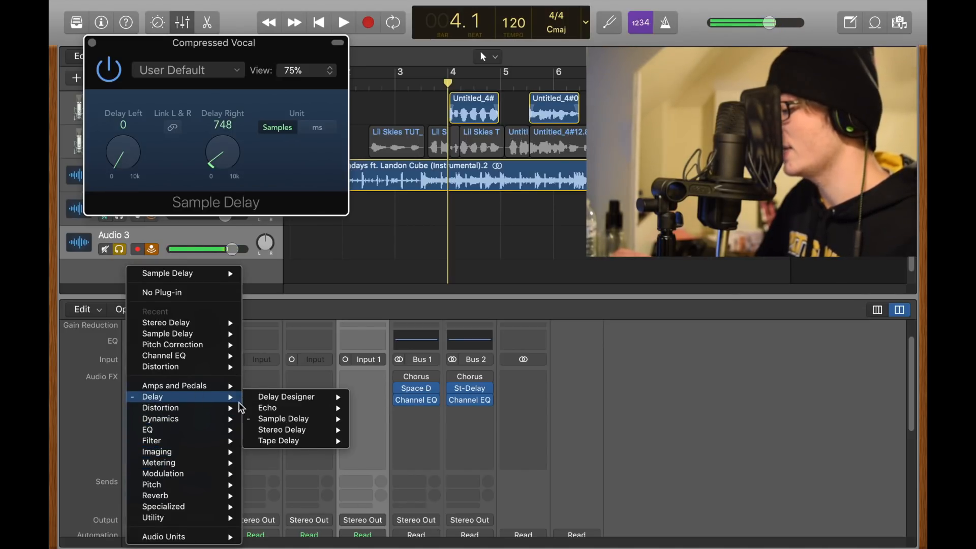
pyautogui.moveTo(305, 419)
pyautogui.click(385, 432)
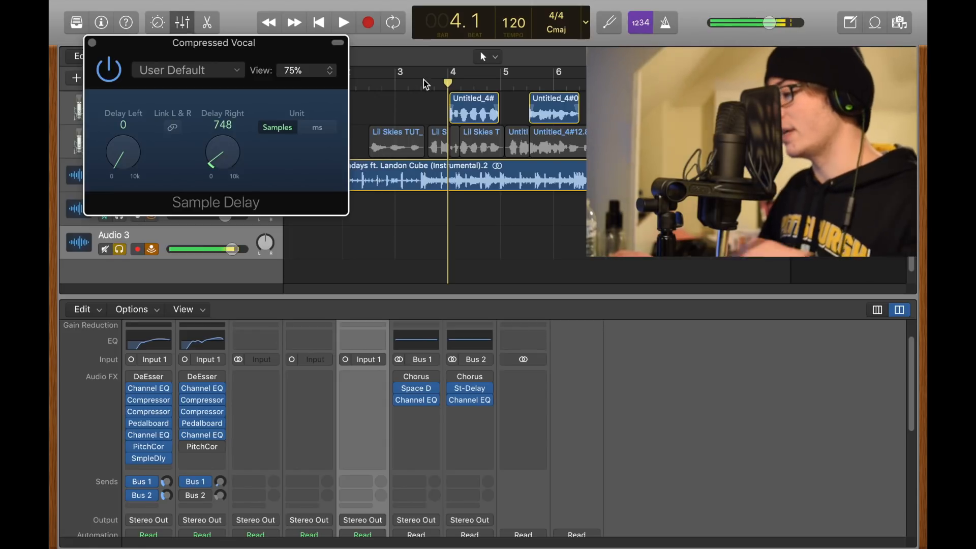
# Play the upper vocal from 3.4, comparing the Sample Delay bypassed and enabled, and close the plug-in.
pyautogui.click(435, 85)
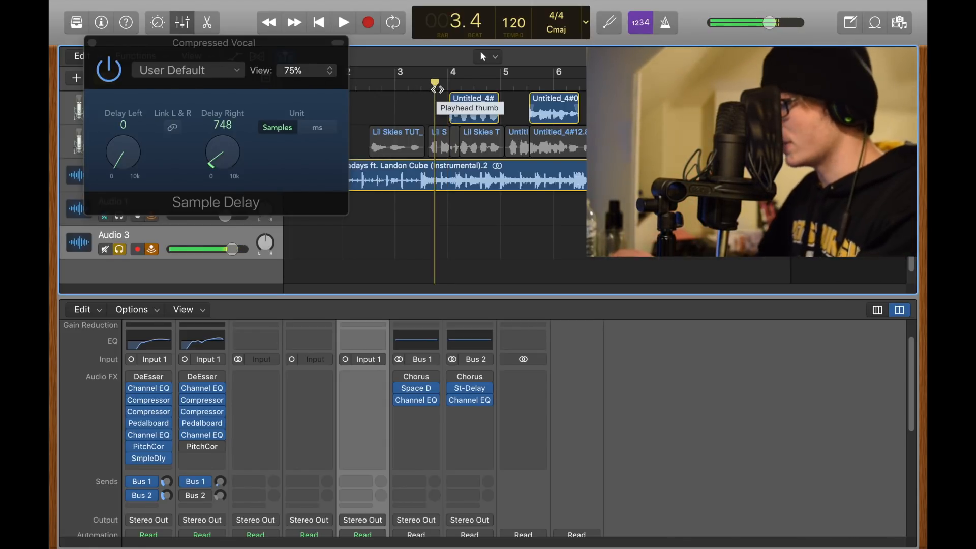
pyautogui.press('space')
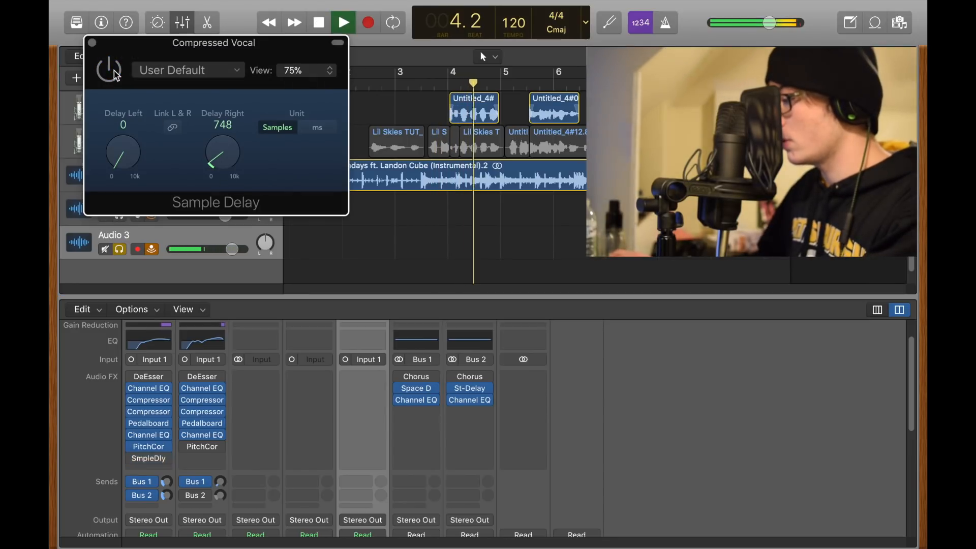
pyautogui.click(114, 71)
pyautogui.click(113, 72)
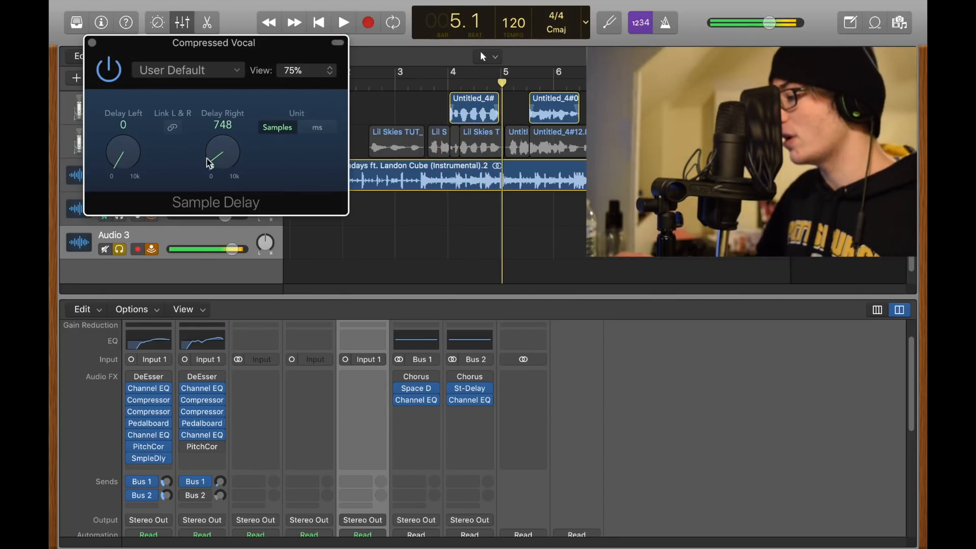
pyautogui.click(92, 43)
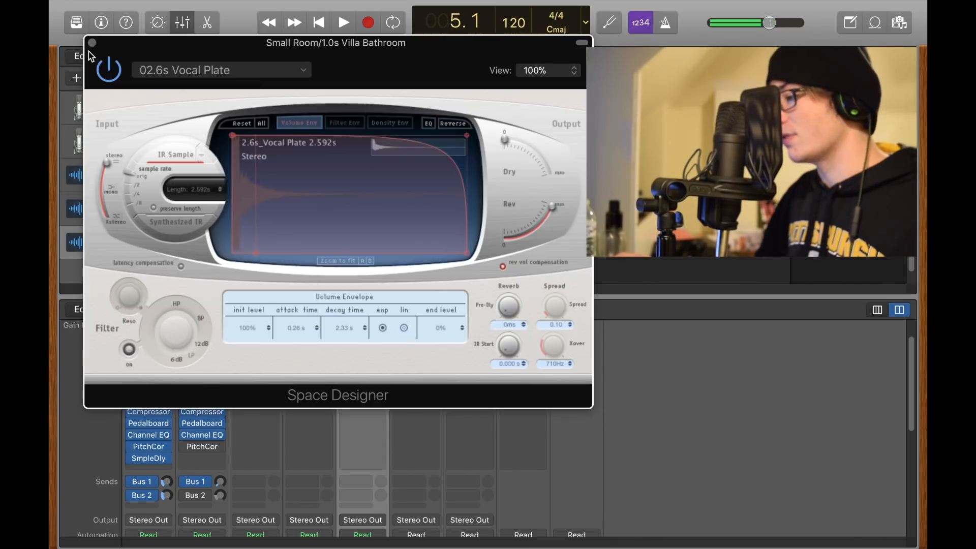
# Close Space Designer and choose Stereo Delay in Dual Mono for the first delay effect on Bus 2.
pyautogui.click(92, 43)
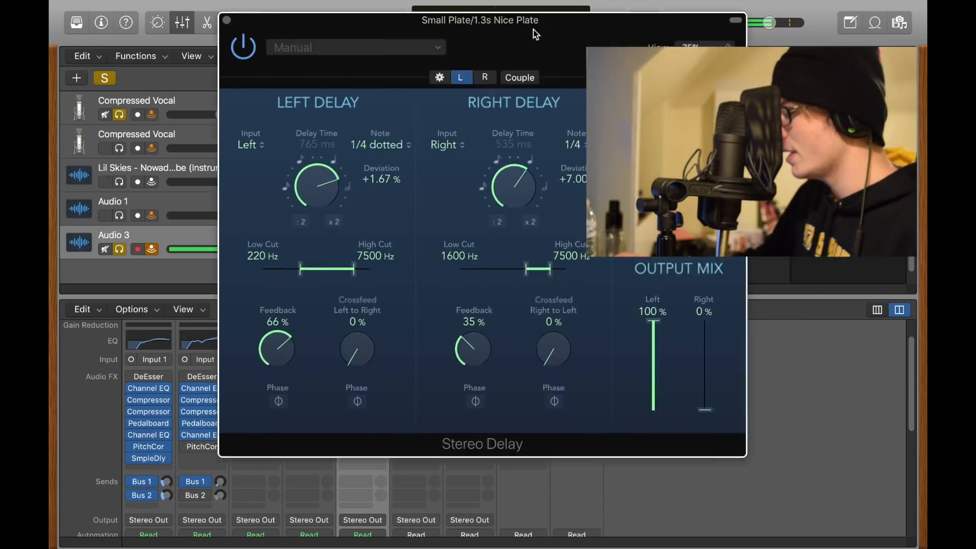
pyautogui.moveTo(532, 29); pyautogui.dragTo(926, 46)
pyautogui.click(488, 390)
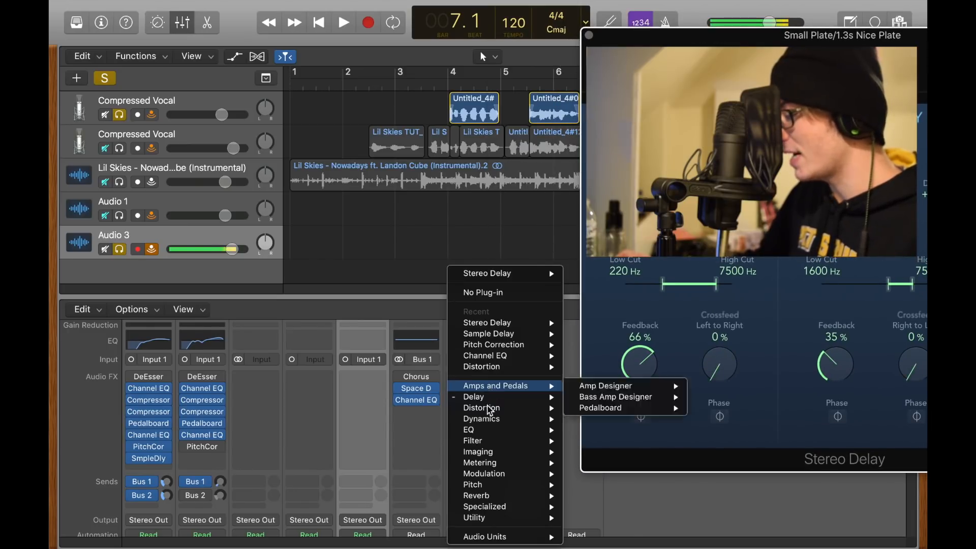
pyautogui.moveTo(495, 397)
pyautogui.moveTo(620, 430)
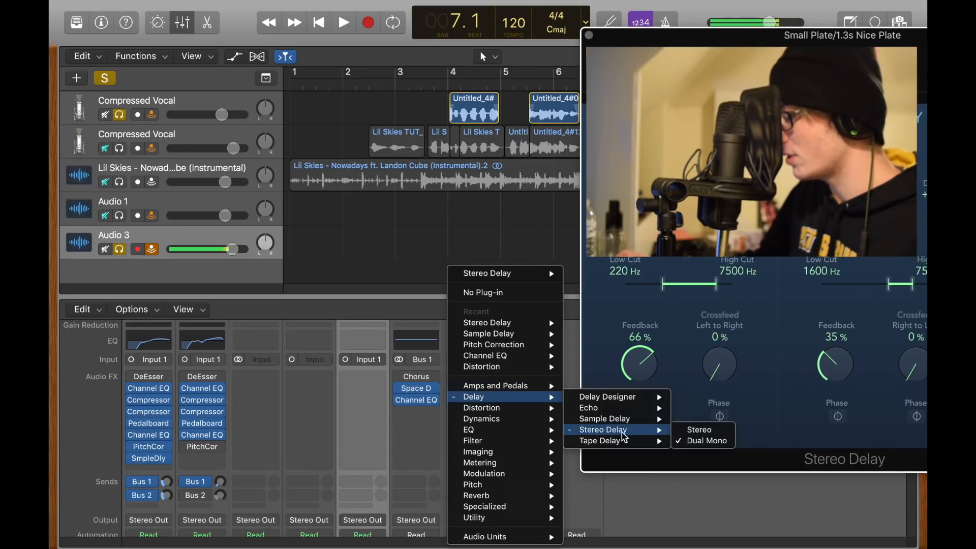
pyautogui.click(707, 441)
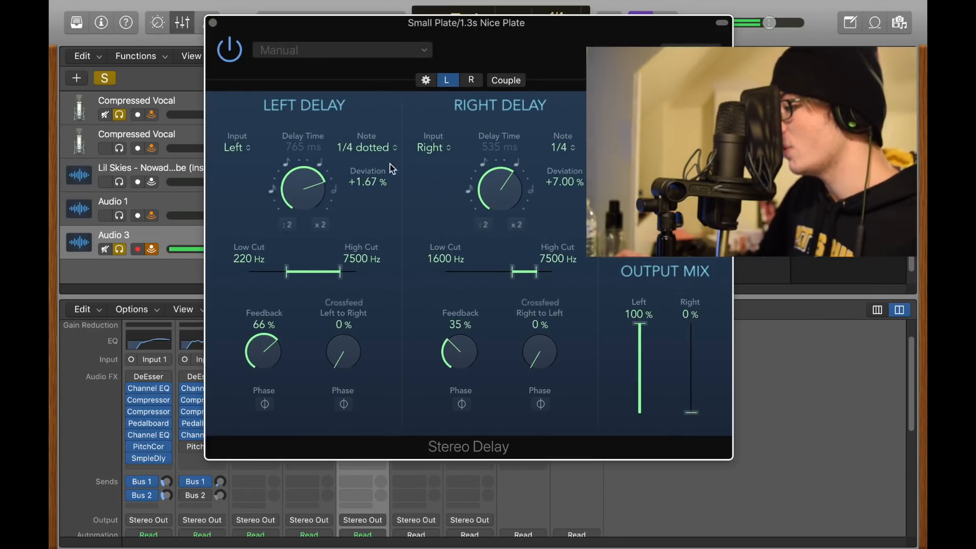
# Set the left delay's deviation to +1.00 % and high cut to 5000 Hz, and listen to the vocal from 6.2.
pyautogui.moveTo(389, 136); pyautogui.dragTo(386, 141)
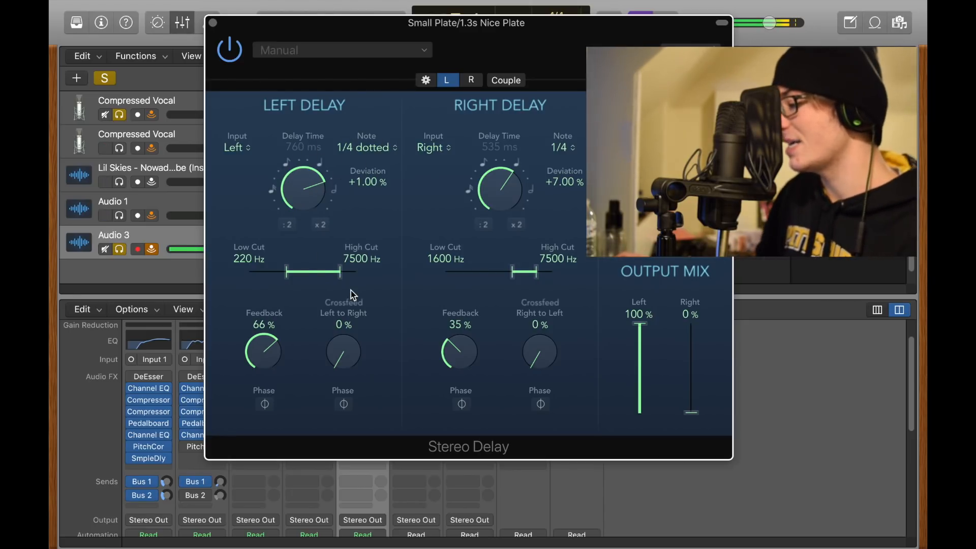
pyautogui.moveTo(340, 272); pyautogui.dragTo(336, 280)
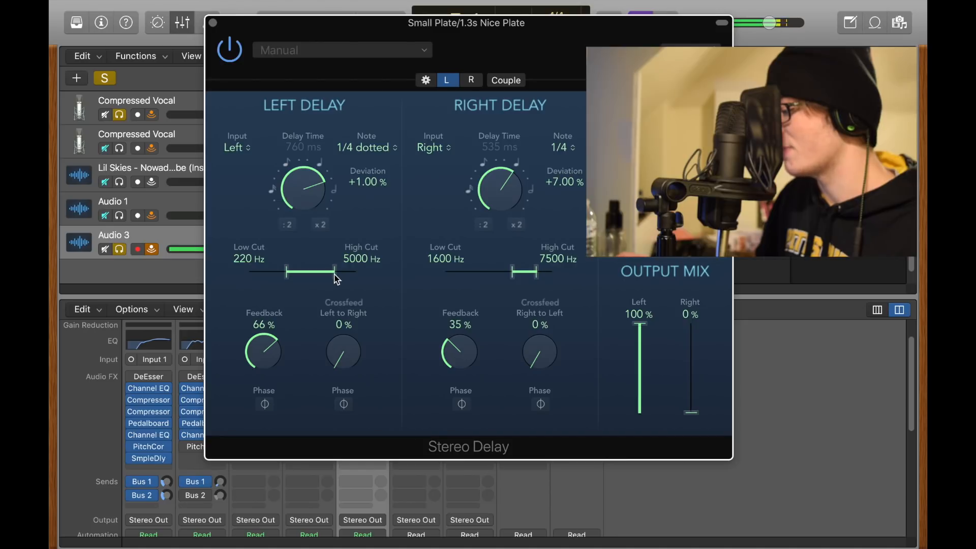
pyautogui.moveTo(431, 24); pyautogui.dragTo(443, 142)
pyautogui.click(569, 77)
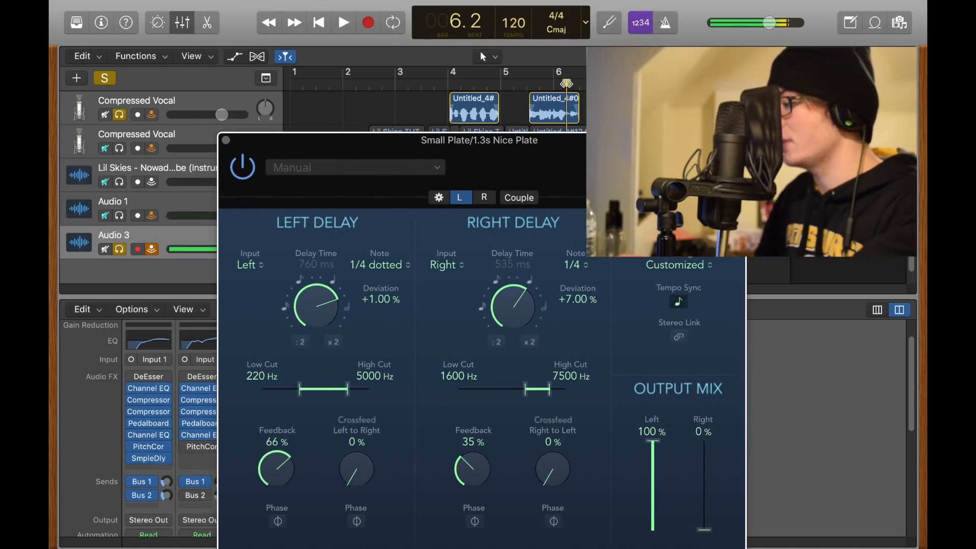
pyautogui.press('space')
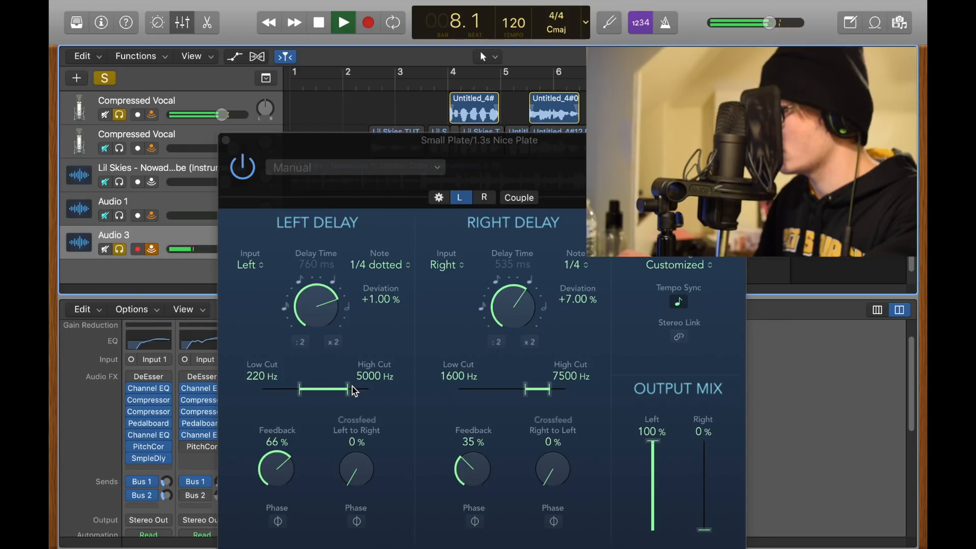
# Stop playback and close the Stereo Delay plug-in.
pyautogui.press('space')
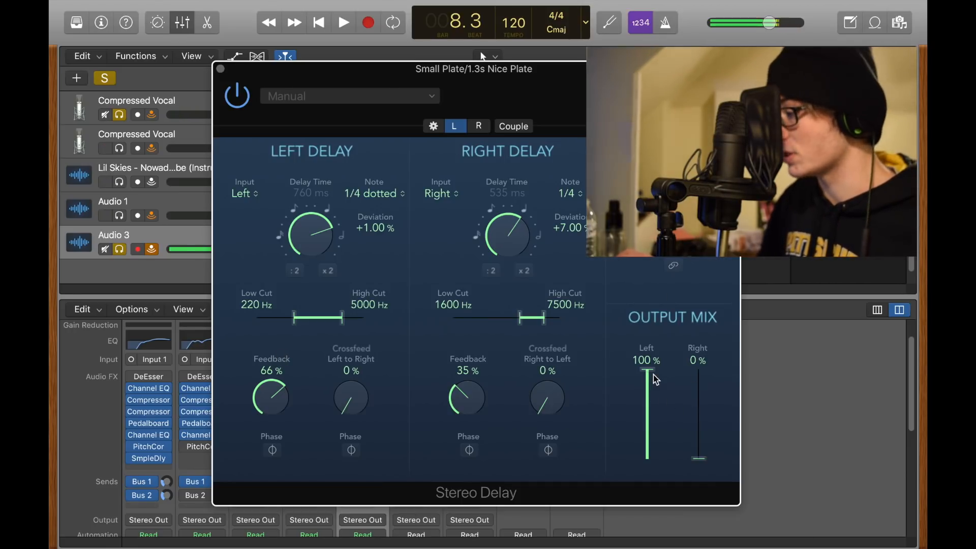
pyautogui.click(221, 68)
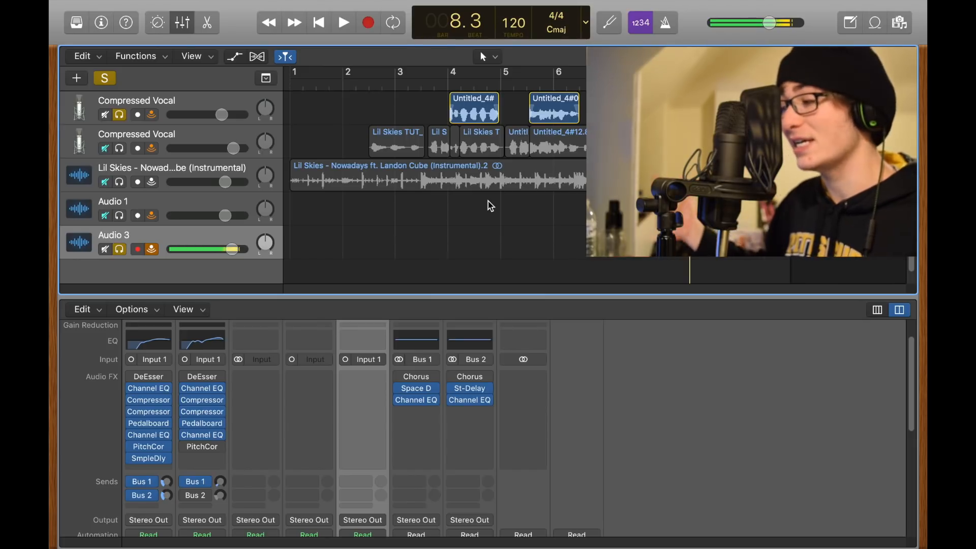
# Solo the lower Compressed Vocal track as well and listen to both vocals together from about bar 4.
pyautogui.click(122, 149)
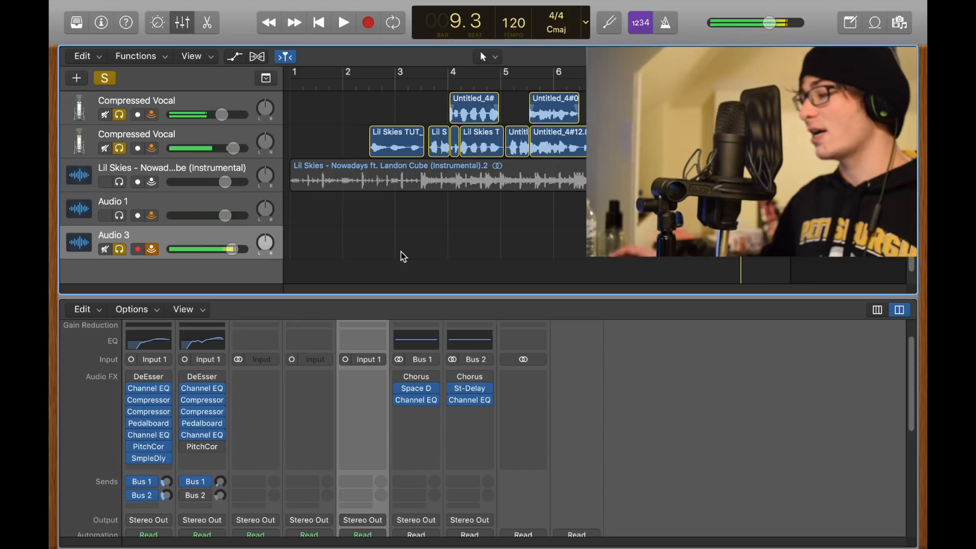
pyautogui.scroll(5, 474, 187)
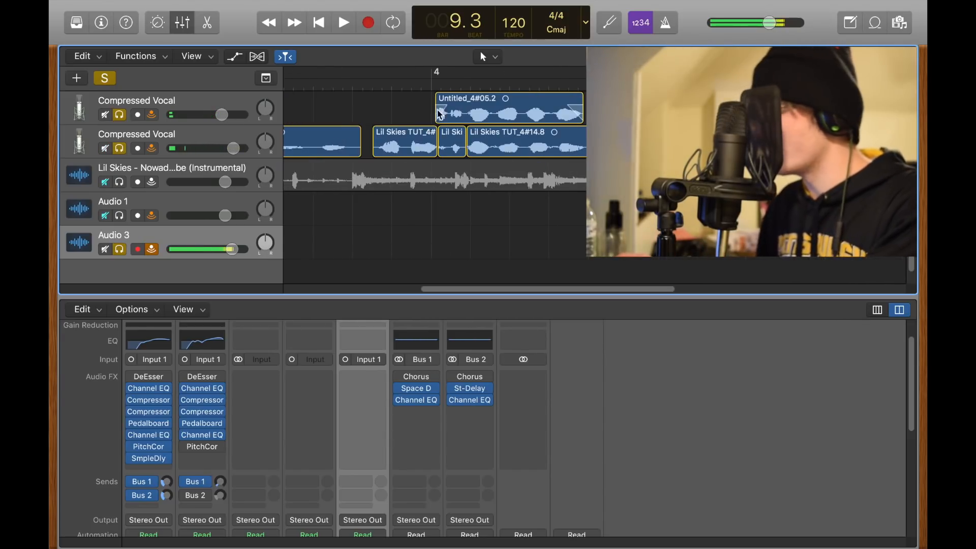
pyautogui.click(443, 83)
pyautogui.press('space')
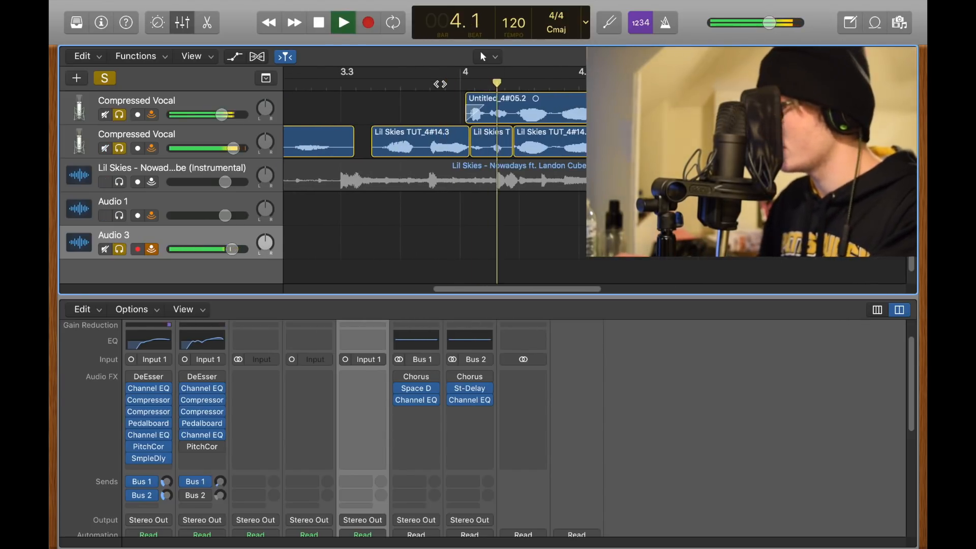
pyautogui.press('space')
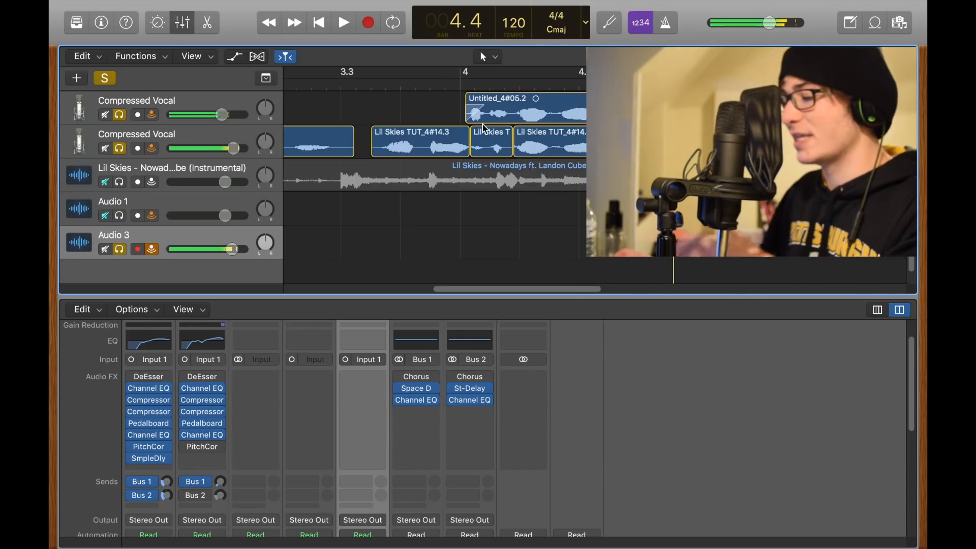
# With the Fade Tool, draw a short fade-in at the start of the upper vocal region Untitled_4#05.2.
pyautogui.click(485, 56)
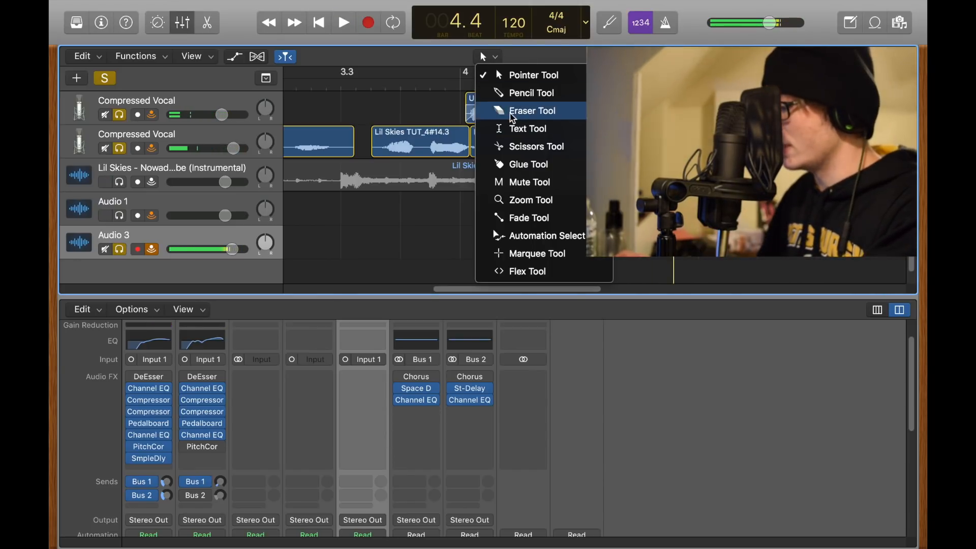
pyautogui.click(495, 58)
pyautogui.click(495, 59)
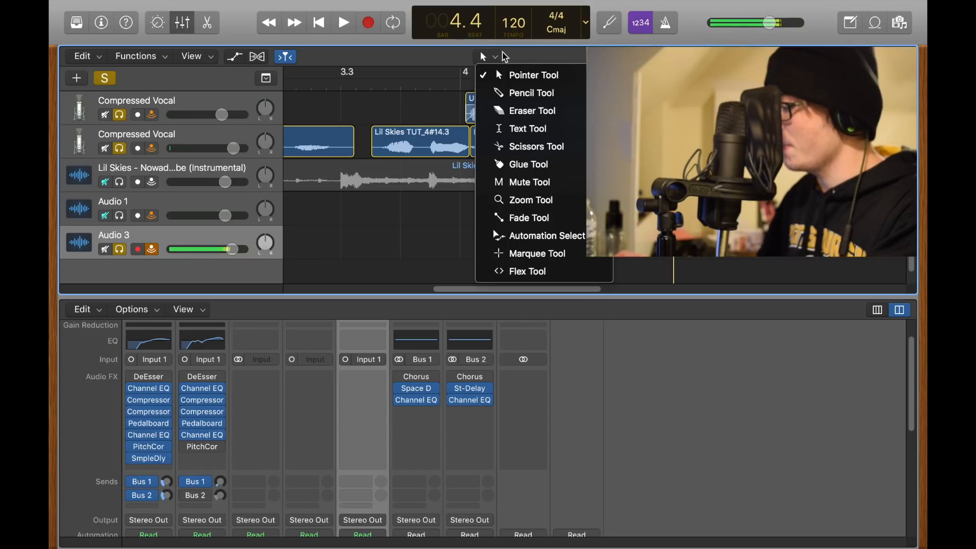
pyautogui.click(558, 216)
pyautogui.hscroll(2, 365, 108)
pyautogui.moveTo(399, 113); pyautogui.dragTo(420, 116)
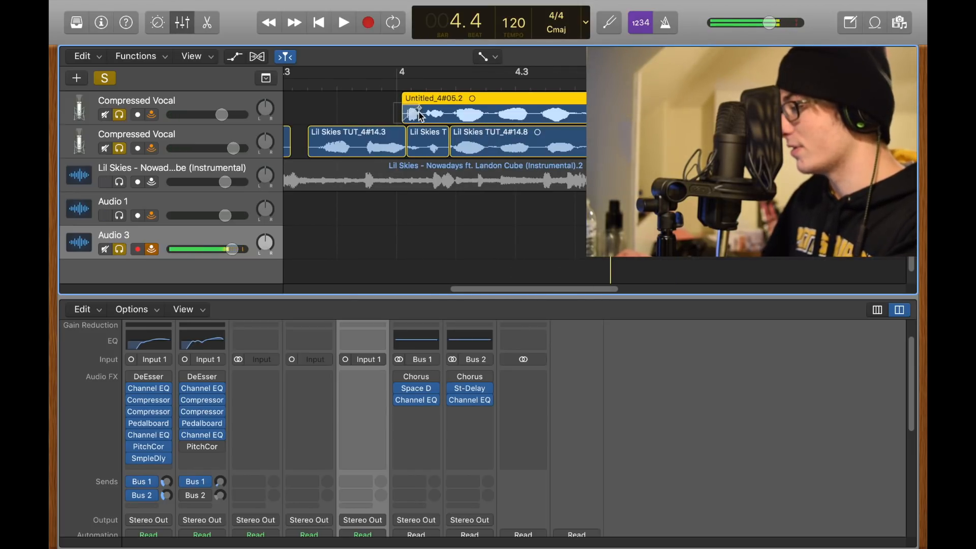
pyautogui.hscroll(5, 418, 108)
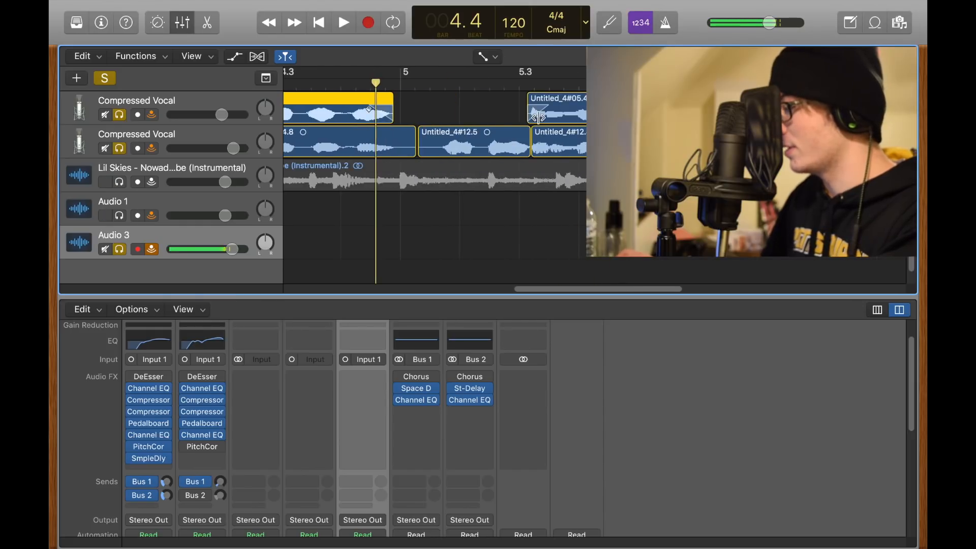
pyautogui.hscroll(8, 539, 118)
# Start recording a take on the Audio 4 track from bar 15.
pyautogui.press('space')
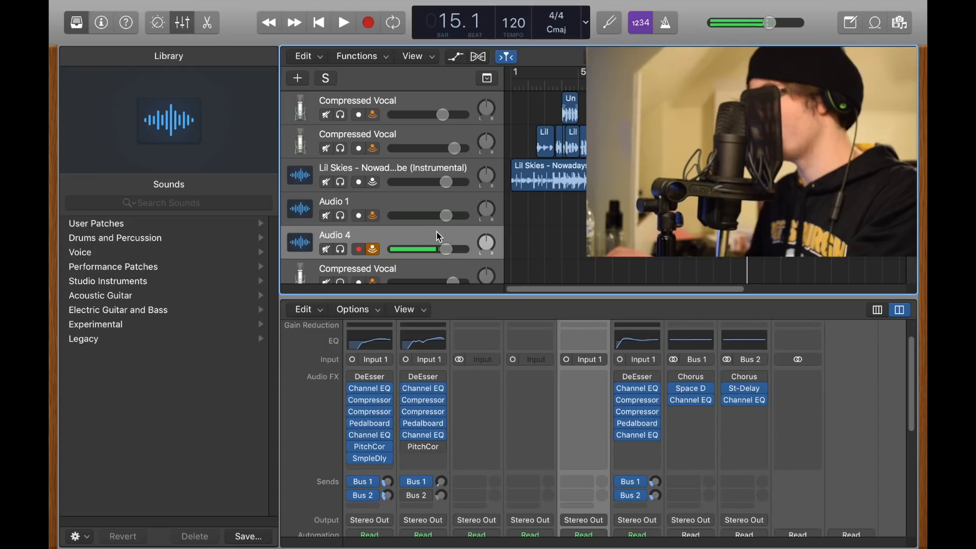
pyautogui.press('r')
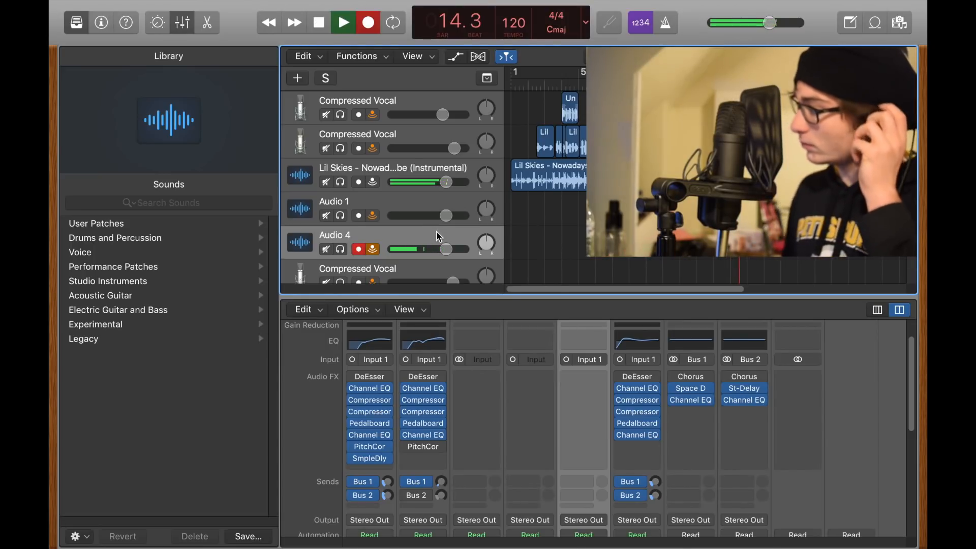